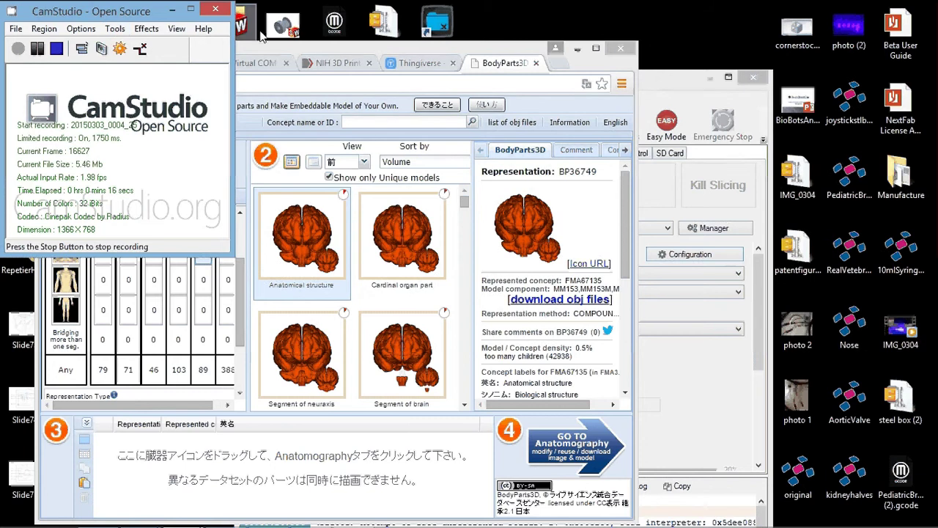
Move the browser window clear of the recorder and look through the brain part models on the BodyParts3D page
{"action": "left_click", "coordinate": [280, 53]}
{"action": "left_click_drag", "start_coordinate": [278, 49], "coordinate": [292, 46]}
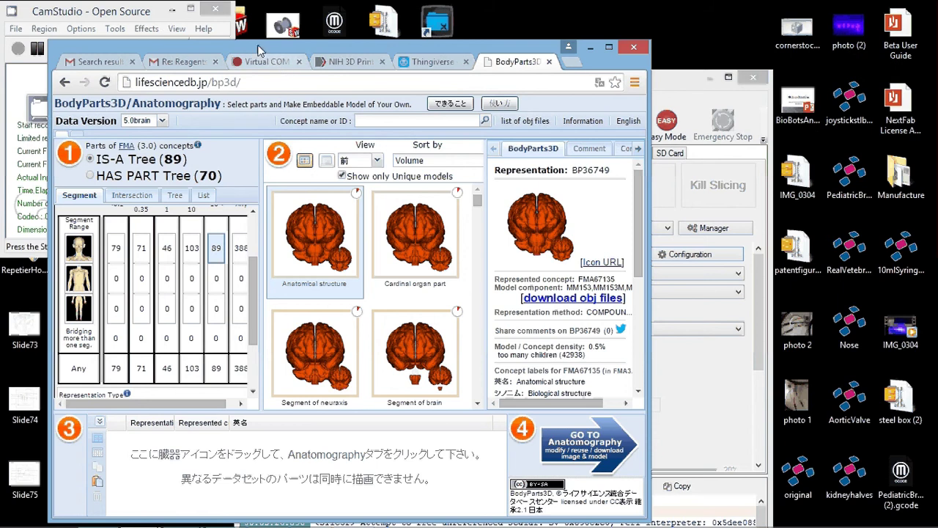
{"action": "left_click_drag", "start_coordinate": [274, 55], "coordinate": [250, 48]}
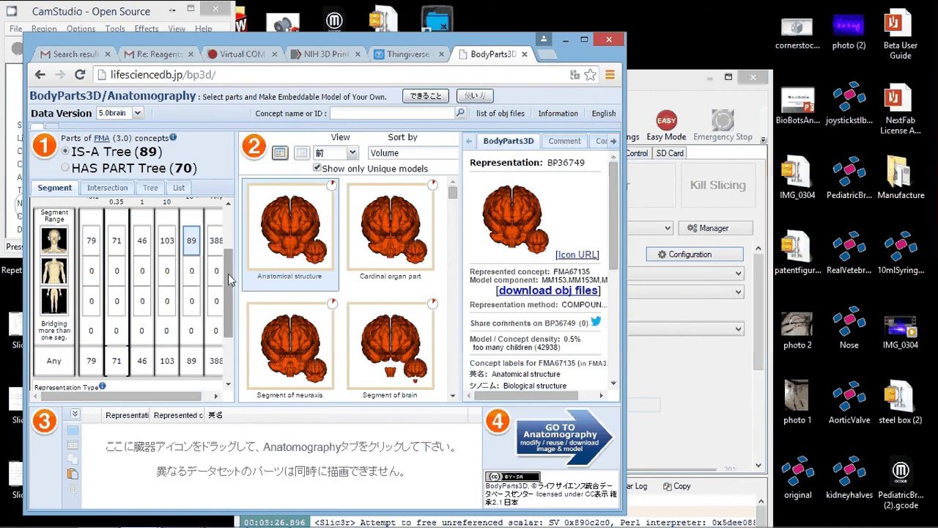
{"action": "scroll", "coordinate": [220, 293], "scroll_direction": "up", "scroll_amount": 2}
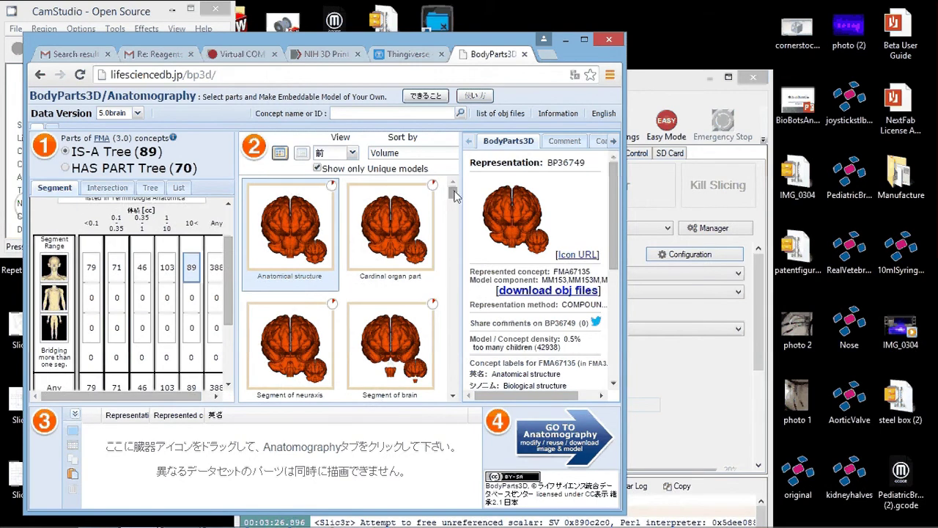
{"action": "left_click_drag", "start_coordinate": [452, 192], "coordinate": [451, 263]}
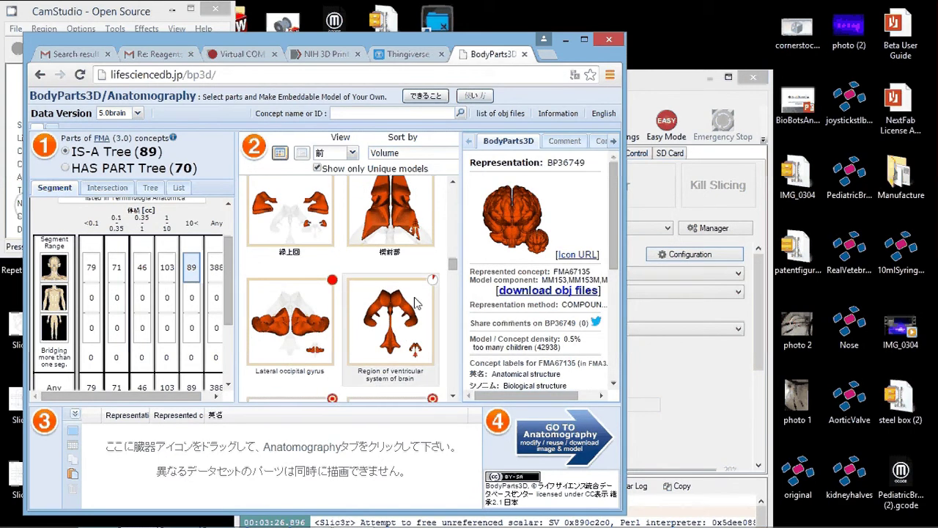
{"action": "left_click_drag", "start_coordinate": [451, 264], "coordinate": [448, 185]}
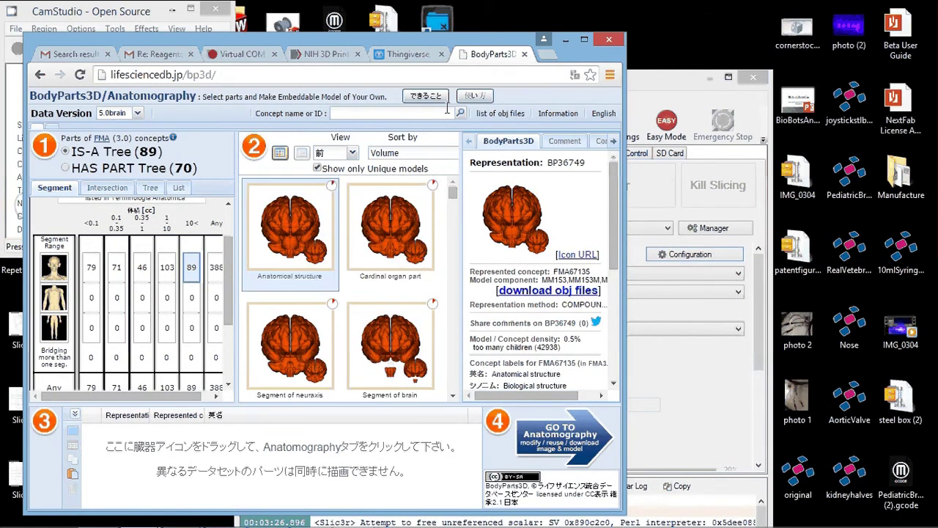
Look through the recently added models on the NIH 3D Print Exchange site, and show the Thingiverse home page
{"action": "left_click", "coordinate": [326, 55]}
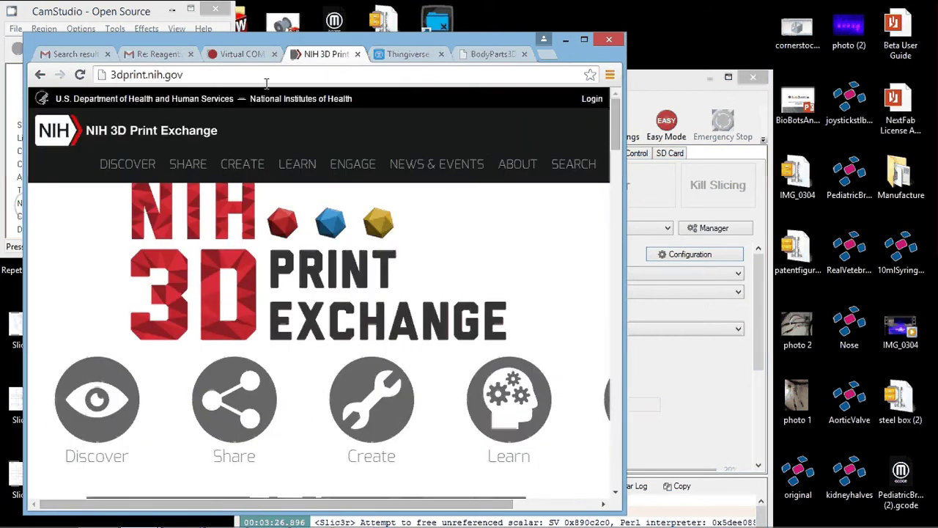
{"action": "scroll", "coordinate": [169, 241], "scroll_direction": "down", "scroll_amount": 3}
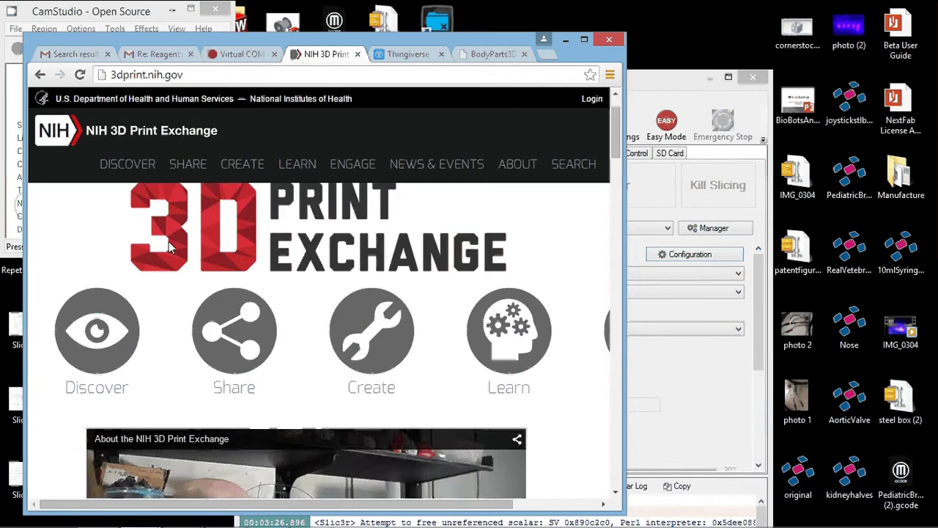
{"action": "scroll", "coordinate": [65, 291], "scroll_direction": "down", "scroll_amount": 3}
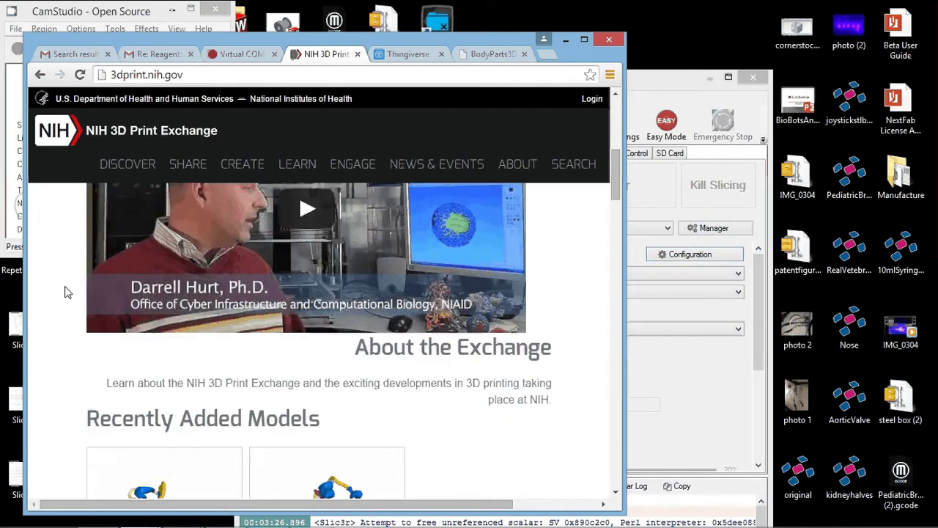
{"action": "scroll", "coordinate": [64, 293], "scroll_direction": "down", "scroll_amount": 2}
{"action": "scroll", "coordinate": [64, 301], "scroll_direction": "down", "scroll_amount": 8}
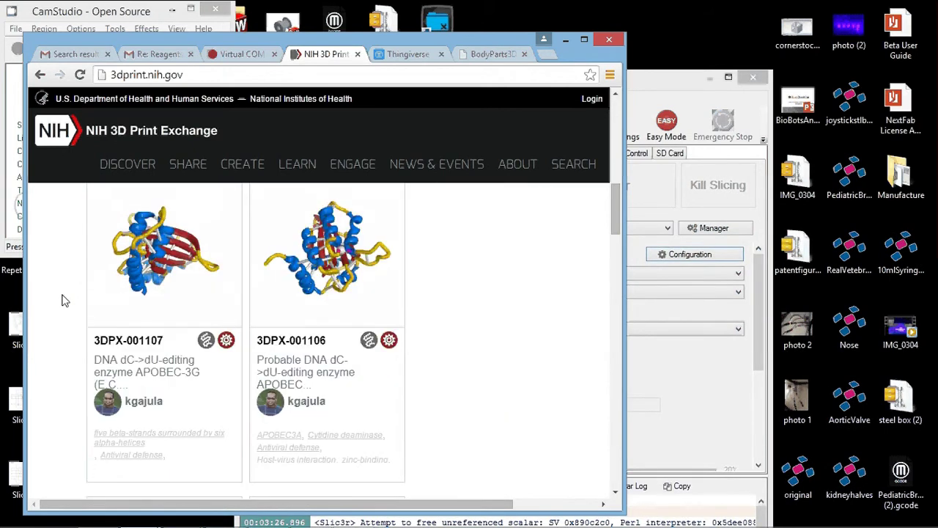
{"action": "scroll", "coordinate": [64, 300], "scroll_direction": "up", "scroll_amount": 5}
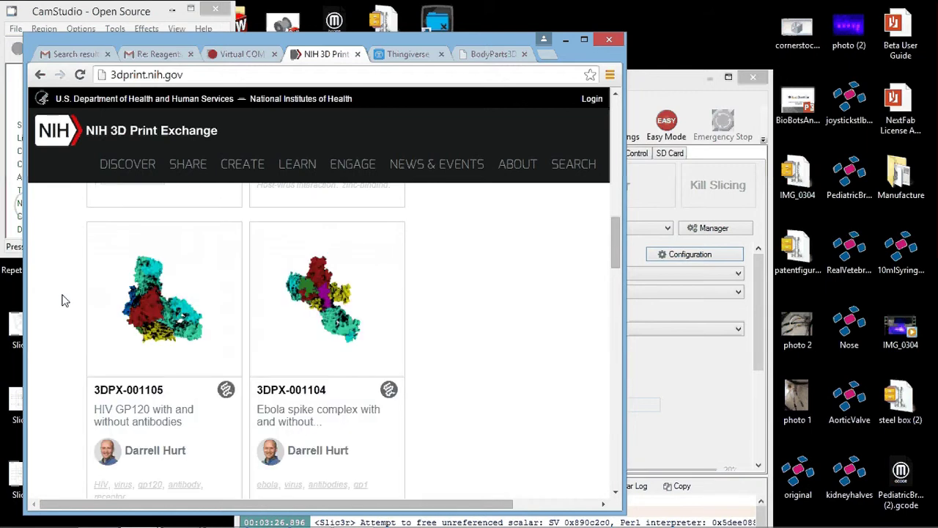
{"action": "left_click", "coordinate": [411, 59]}
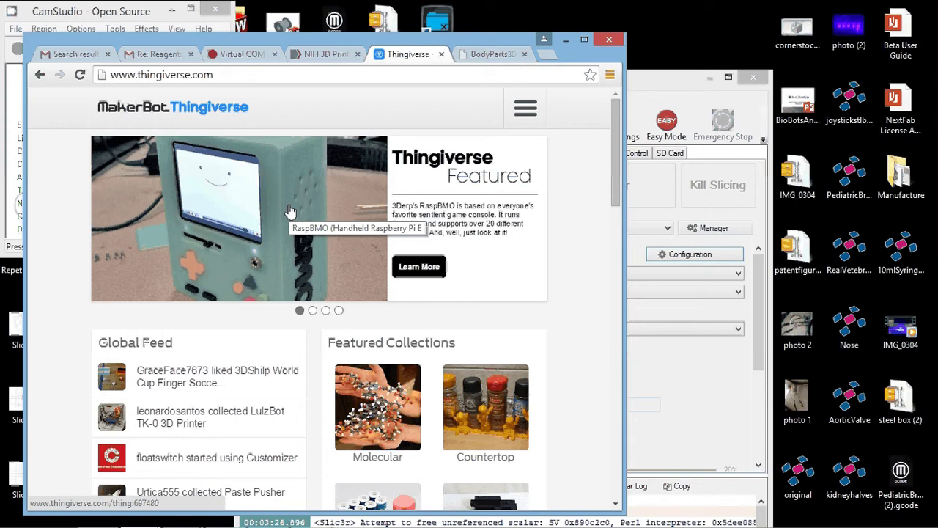
Open the Nose model from the desktop in netfabb, view it from another angle and close it
{"action": "double_click", "coordinate": [866, 328]}
{"action": "right_click_drag", "start_coordinate": [317, 296], "coordinate": [650, 38]}
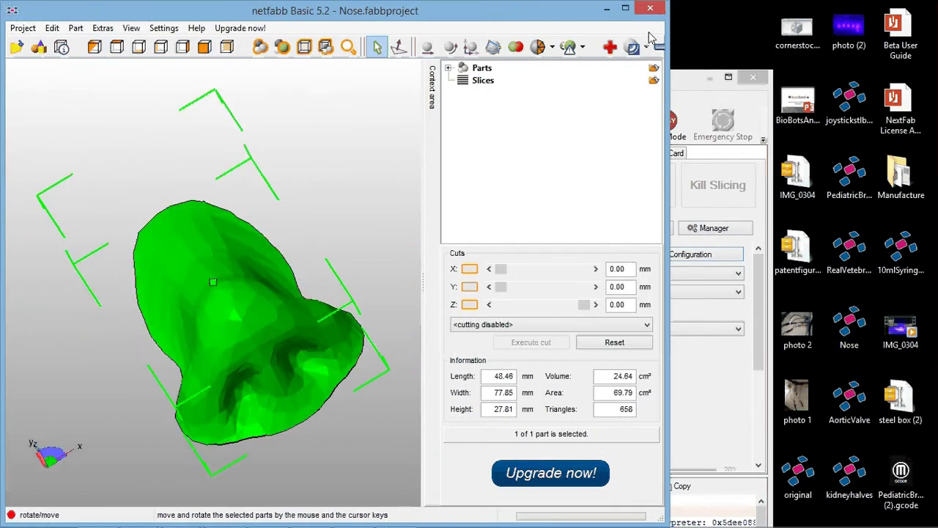
{"action": "left_click", "coordinate": [650, 8]}
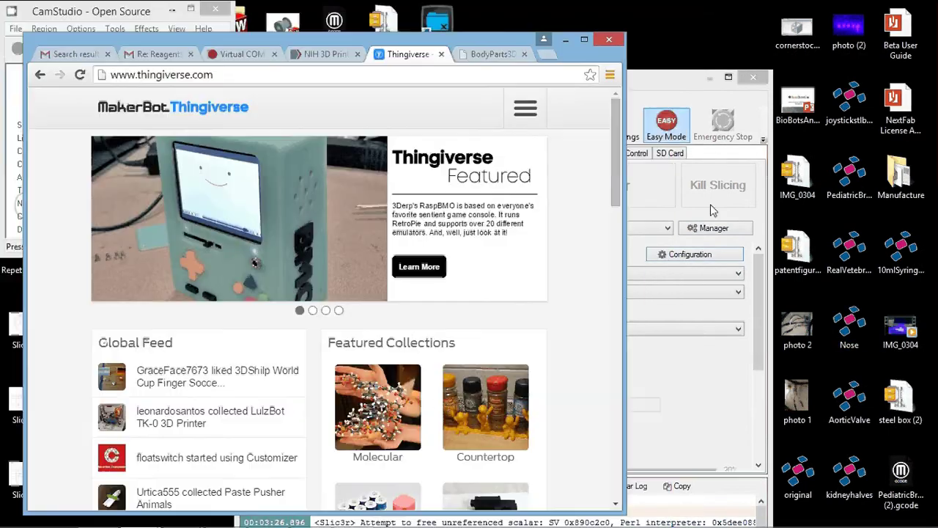
Open the AorticValve model from the desktop in netfabb, inspect its leaflets by rotating the view, and close it
{"action": "double_click", "coordinate": [850, 420]}
{"action": "right_click_drag", "start_coordinate": [286, 242], "coordinate": [458, 185]}
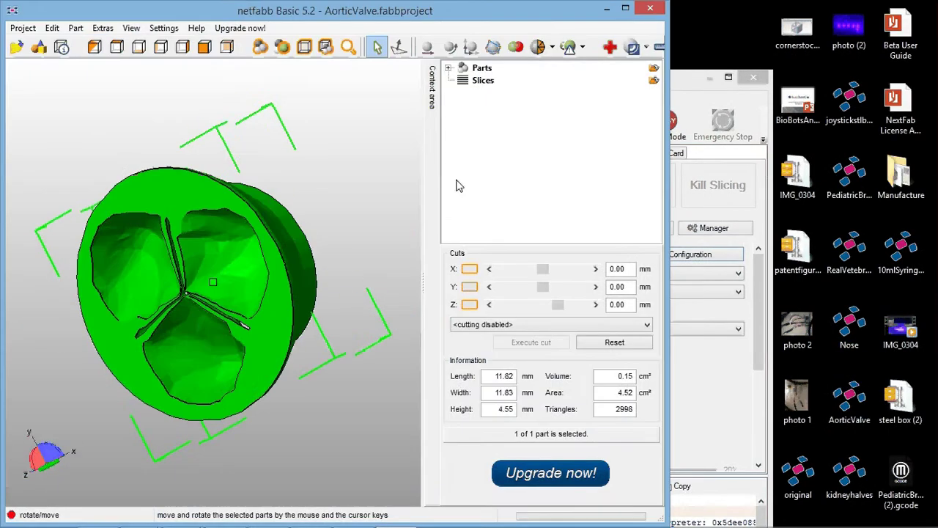
{"action": "left_click", "coordinate": [647, 11]}
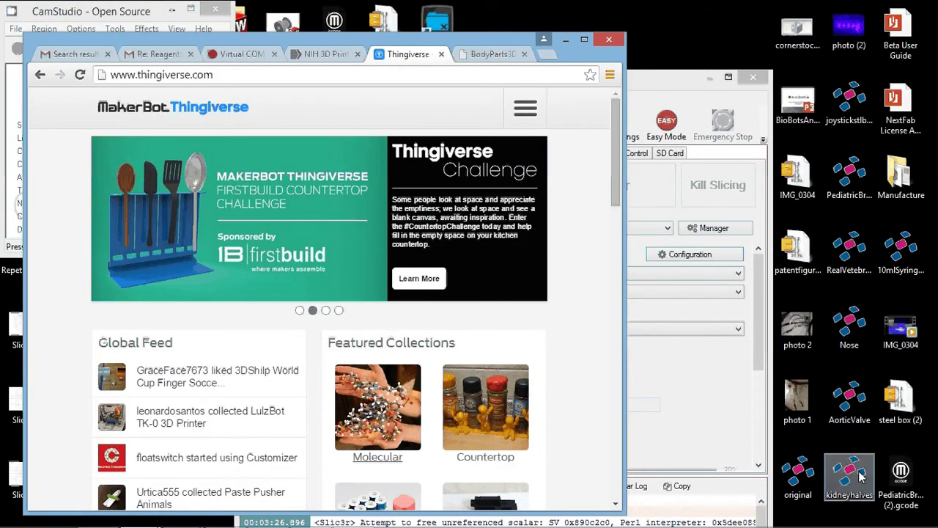
Open the PediatricBronchi model from the desktop in netfabb, inspect the ring by rotating the view, and close it
{"action": "double_click", "coordinate": [842, 176]}
{"action": "right_click_drag", "start_coordinate": [390, 330], "coordinate": [339, 239]}
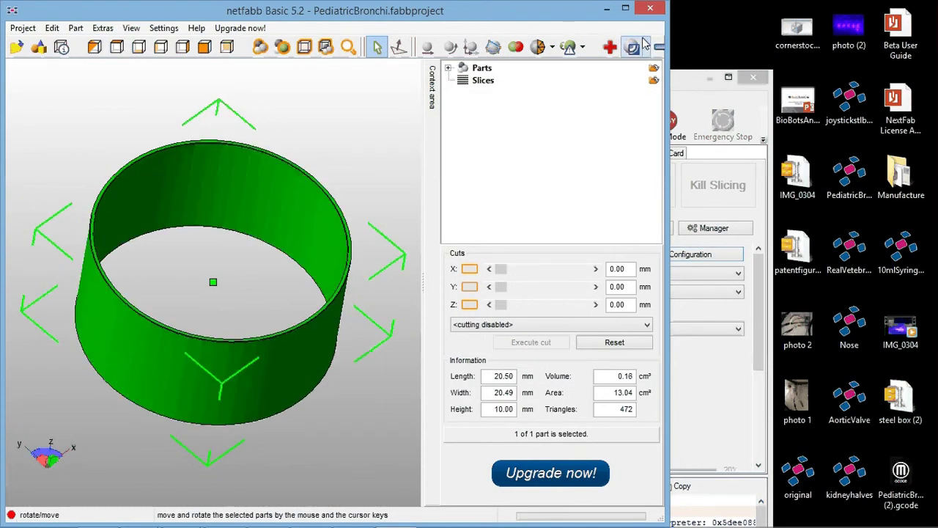
{"action": "left_click", "coordinate": [650, 9]}
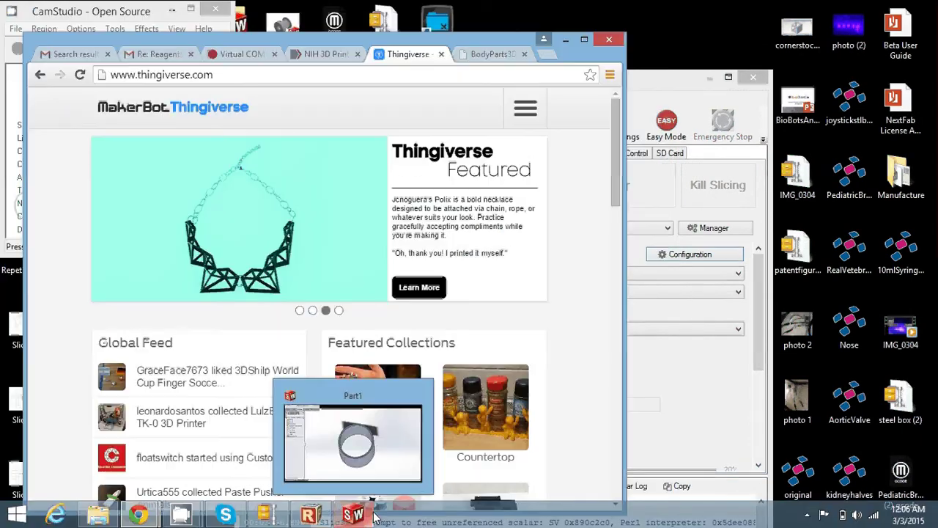
Switch to SolidWorks and examine the extruded ring in Part1 from another angle
{"action": "left_click", "coordinate": [355, 514]}
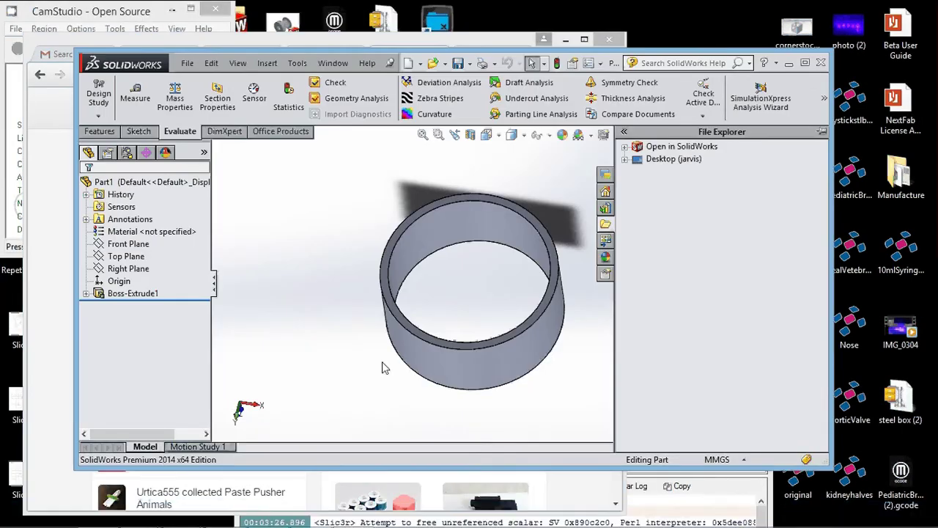
{"action": "mouse_move", "coordinate": [357, 312]}
{"action": "middle_mouse_down"}
{"action": "mouse_move", "coordinate": [360, 329]}
{"action": "mouse_move", "coordinate": [390, 328]}
{"action": "mouse_move", "coordinate": [389, 345]}
{"action": "mouse_move", "coordinate": [367, 312]}
{"action": "middle_mouse_up"}
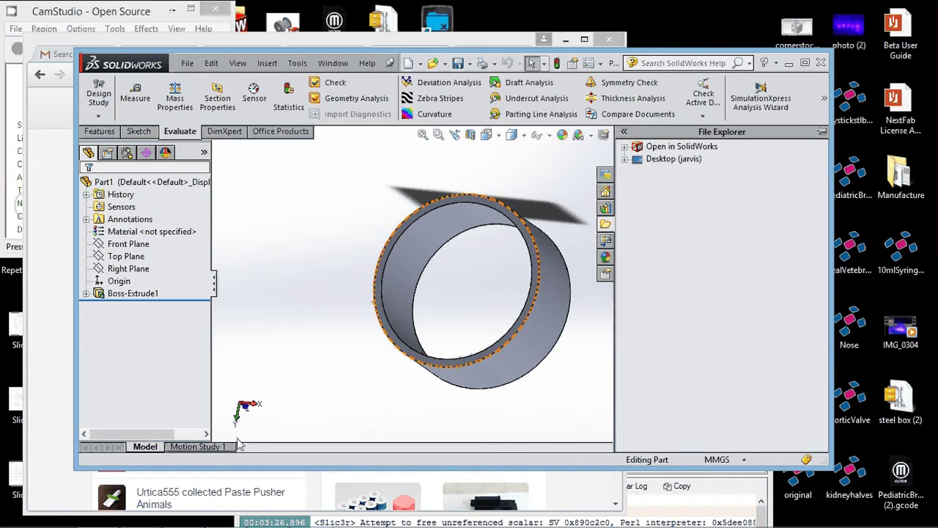
Search Windows for "blender" and launch Blender
{"action": "left_click", "coordinate": [4, 522]}
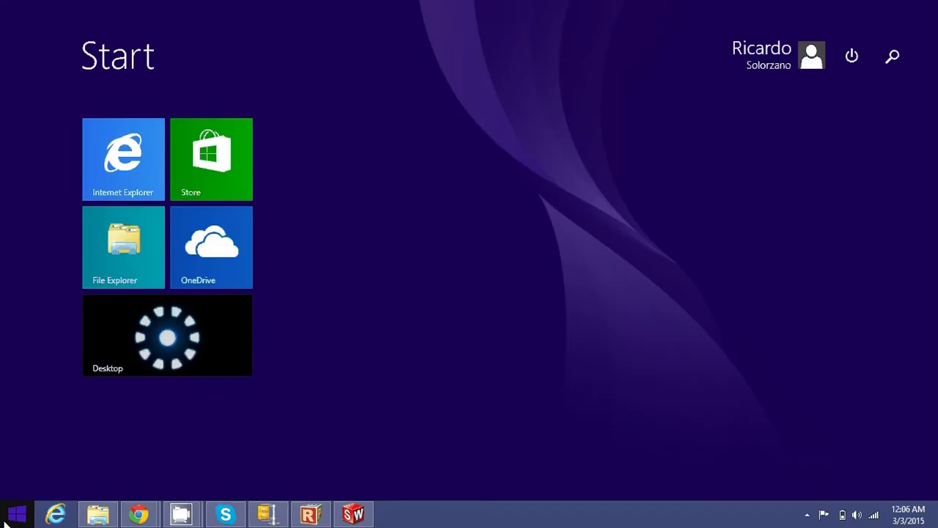
{"action": "type", "text": "blender"}
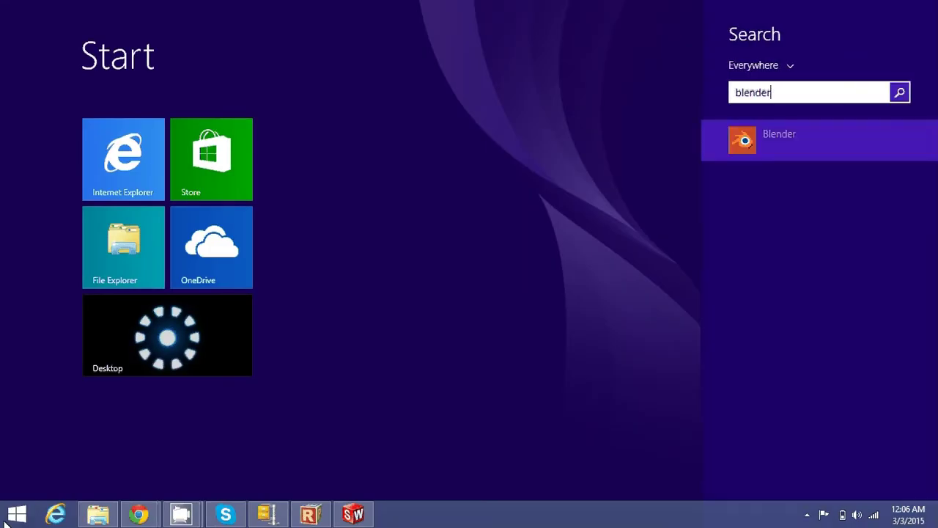
{"action": "key", "text": "Return"}
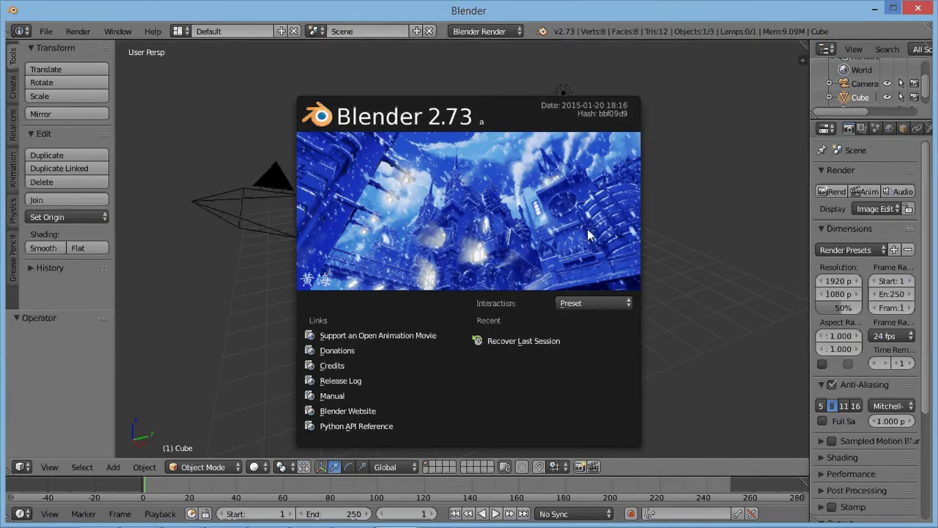
Dismiss the splash screen, delete the default cube, camera and lamp, and restore the Blender window to a smaller size
{"action": "left_click", "coordinate": [588, 234]}
{"action": "key", "text": "x"}
{"action": "left_click", "coordinate": [419, 236]}
{"action": "right_click", "coordinate": [304, 189]}
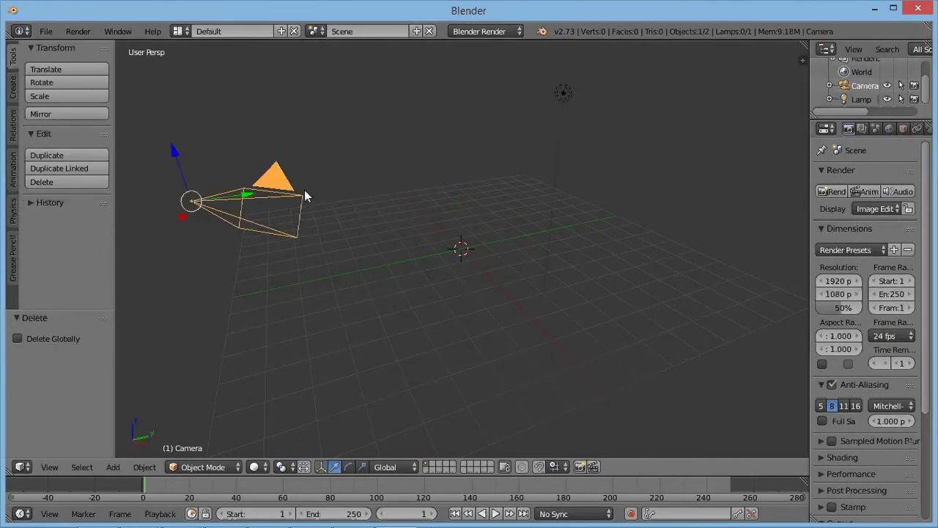
{"action": "key", "text": "x"}
{"action": "left_click", "coordinate": [304, 190]}
{"action": "right_click", "coordinate": [577, 89]}
{"action": "key", "text": "x"}
{"action": "left_click", "coordinate": [578, 90]}
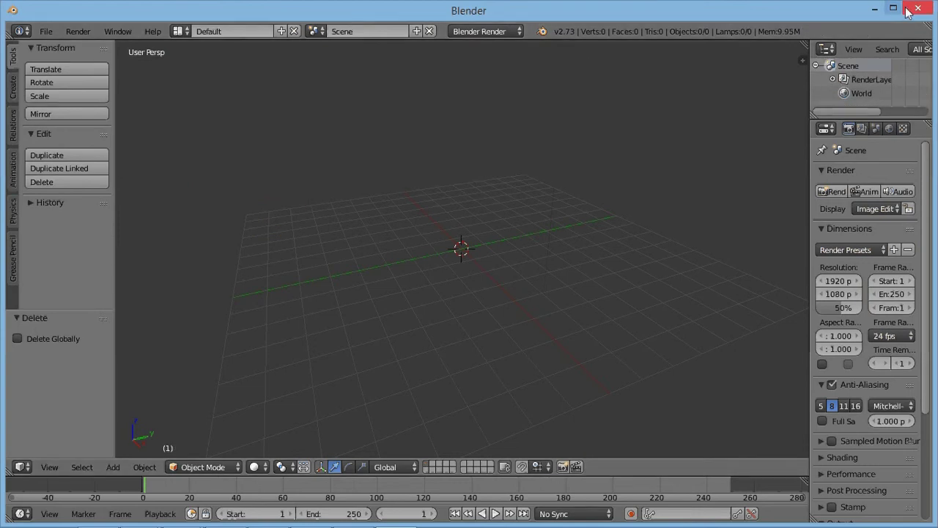
{"action": "left_click", "coordinate": [893, 7]}
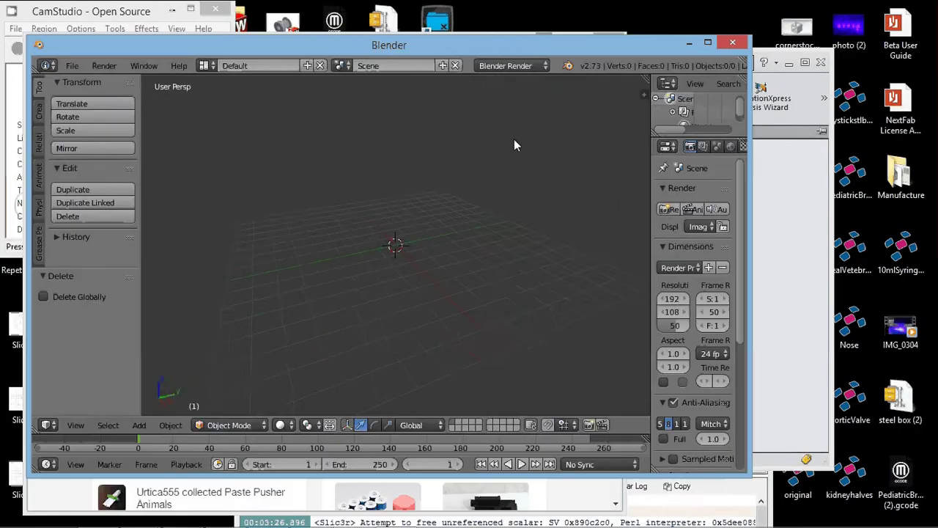
{"action": "middle_click_drag", "start_coordinate": [423, 313], "coordinate": [449, 261]}
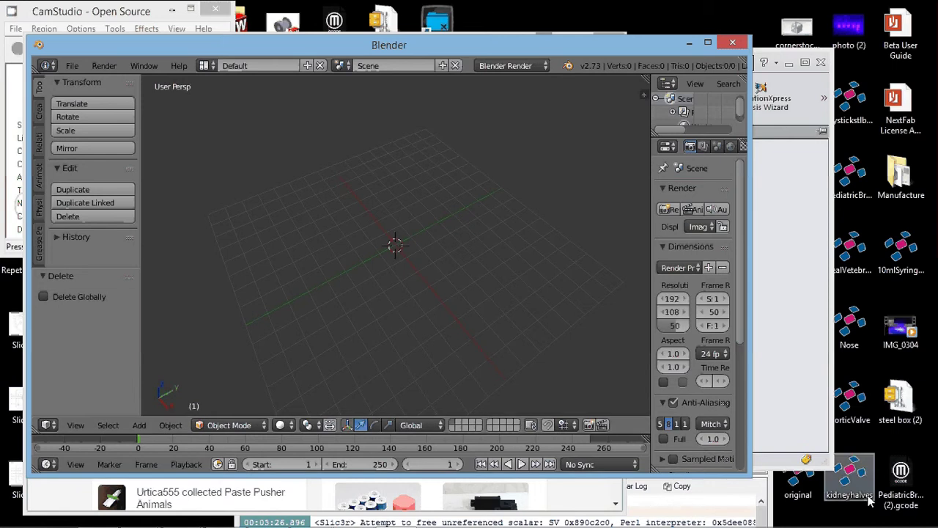
{"action": "left_click", "coordinate": [848, 474]}
{"action": "left_click", "coordinate": [72, 65]}
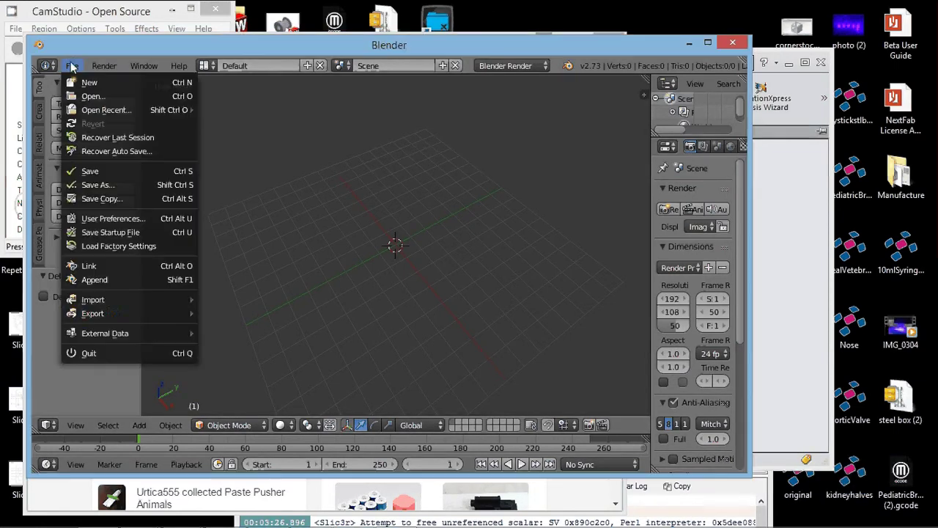
{"action": "mouse_move", "coordinate": [109, 313]}
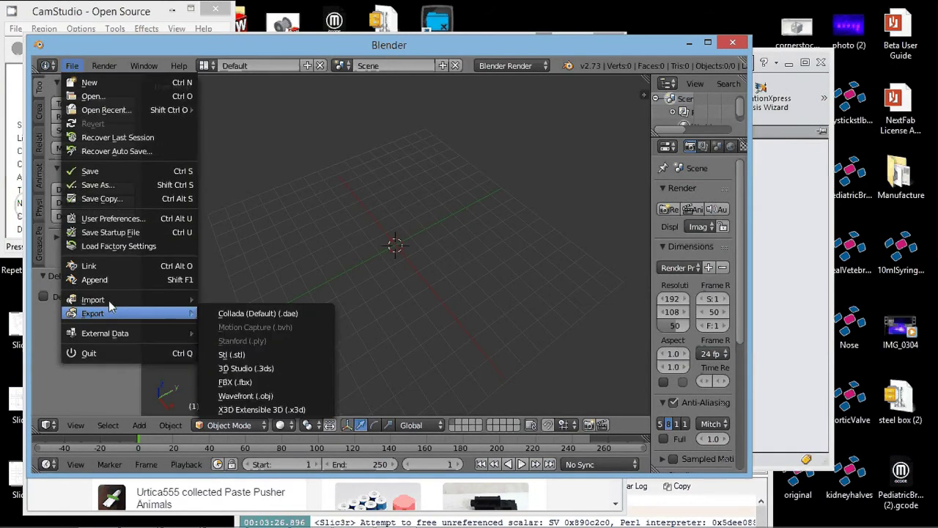
{"action": "mouse_move", "coordinate": [132, 299]}
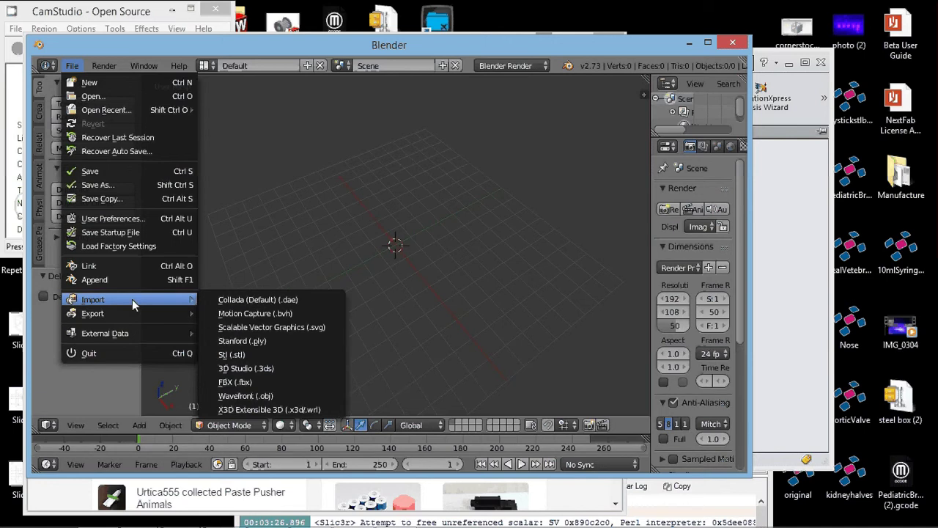
{"action": "left_click", "coordinate": [254, 364]}
{"action": "left_click", "coordinate": [710, 118]}
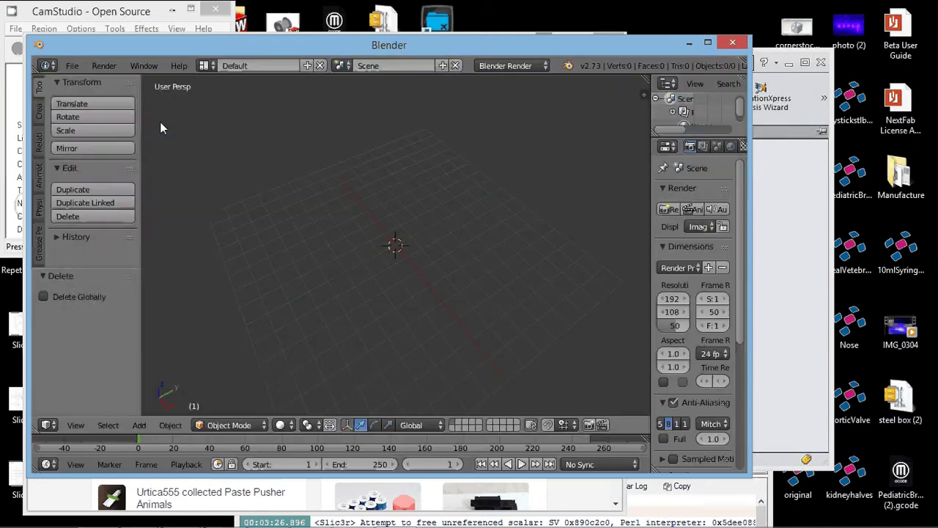
Import Kidney.stl from the Desktop folder as an STL mesh and view the whole kidney from another angle
{"action": "left_click", "coordinate": [71, 65]}
{"action": "mouse_move", "coordinate": [115, 297]}
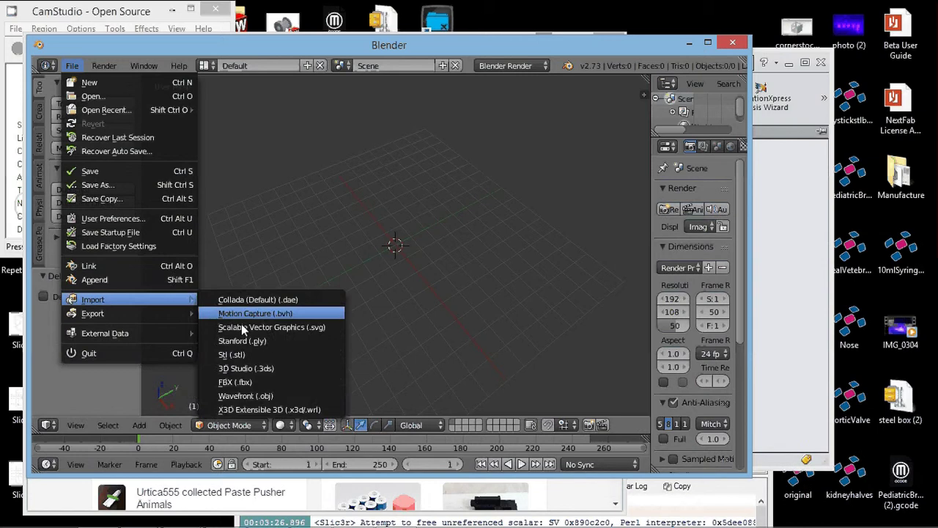
{"action": "left_click", "coordinate": [253, 348]}
{"action": "left_click", "coordinate": [69, 190]}
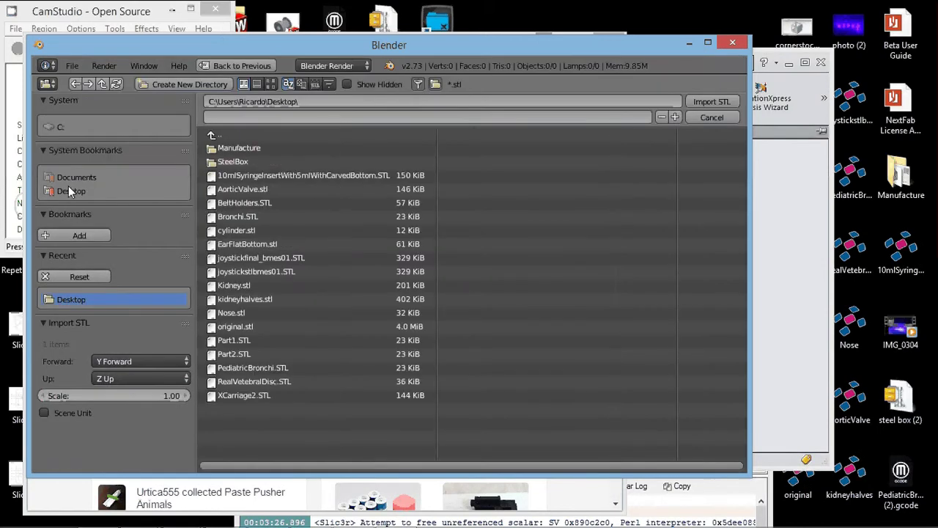
{"action": "left_click", "coordinate": [263, 289]}
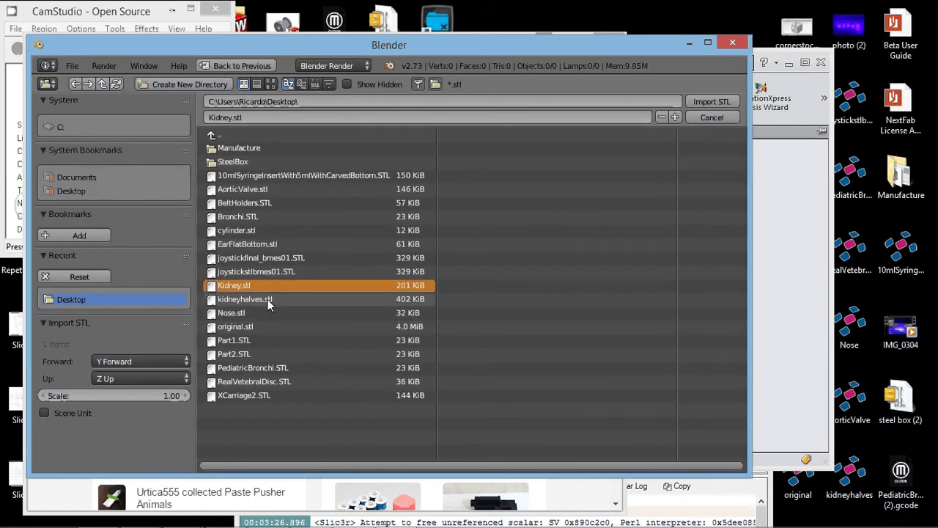
{"action": "left_click", "coordinate": [712, 102]}
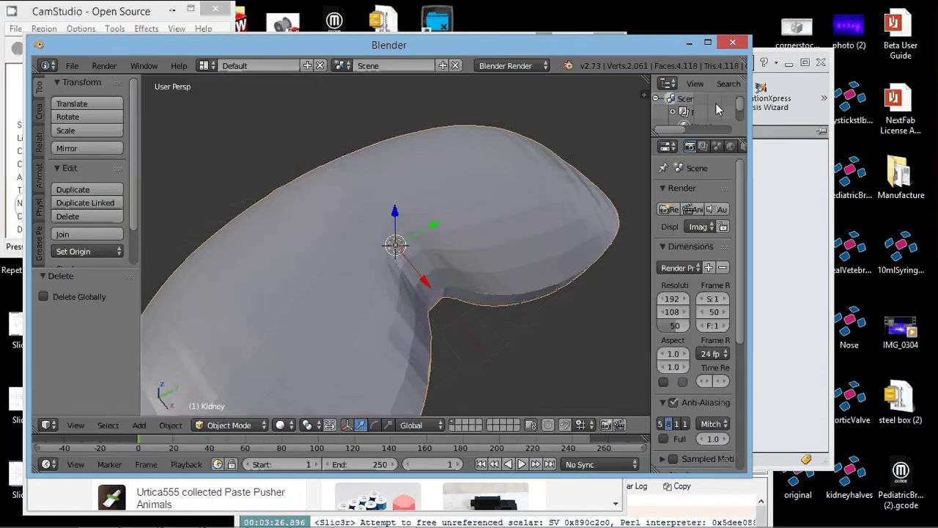
{"action": "scroll", "coordinate": [453, 265], "scroll_direction": "down", "scroll_amount": 5}
{"action": "middle_click_drag", "start_coordinate": [345, 274], "coordinate": [394, 307]}
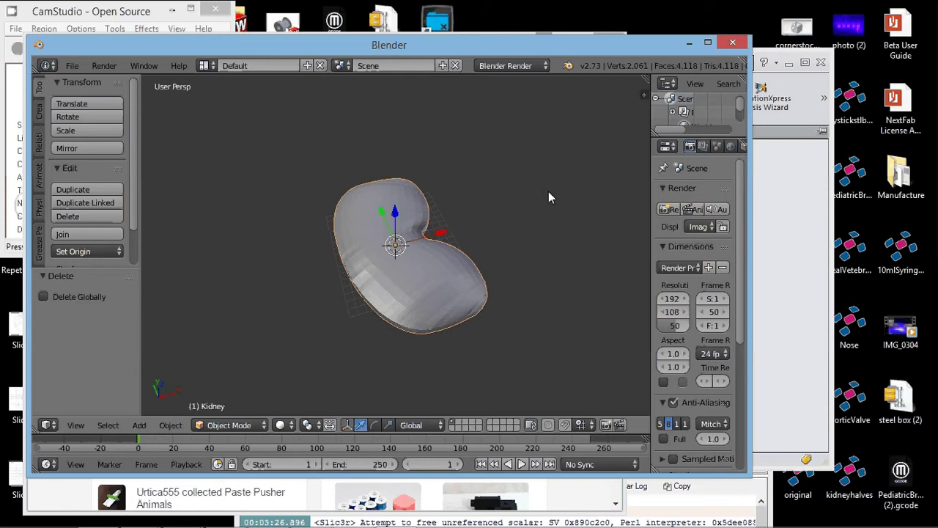
Quit Blender without saving and display the dimensions of the extruded ring in SolidWorks from another angle
{"action": "left_click", "coordinate": [732, 42]}
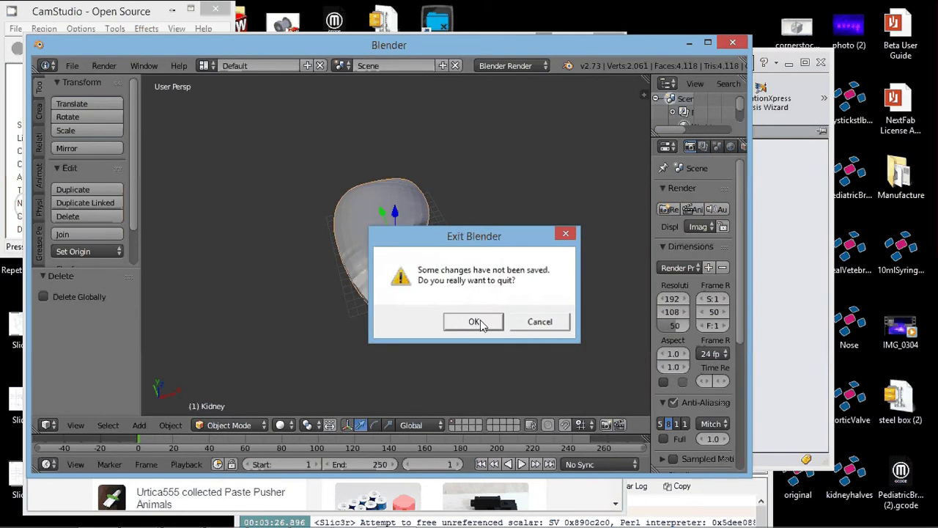
{"action": "left_click", "coordinate": [475, 322]}
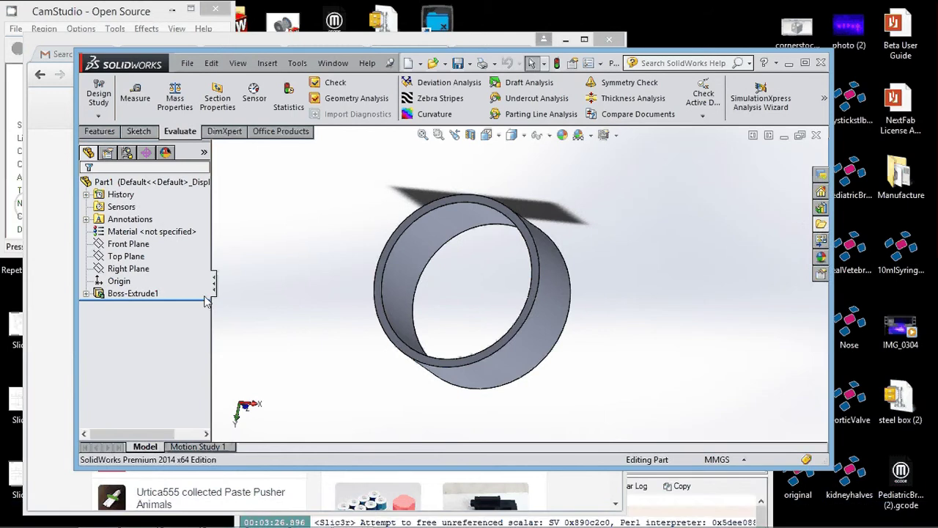
{"action": "left_click", "coordinate": [135, 293]}
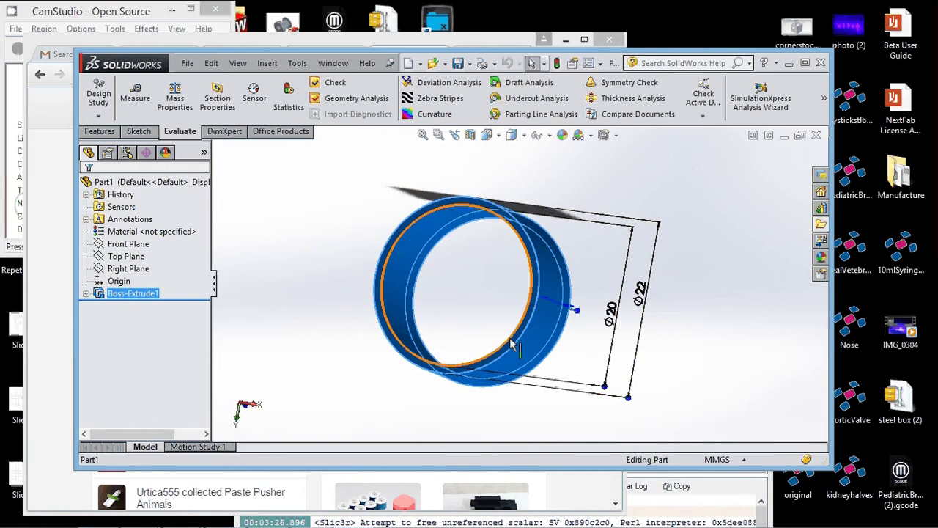
{"action": "middle_click_drag", "start_coordinate": [513, 344], "coordinate": [517, 322]}
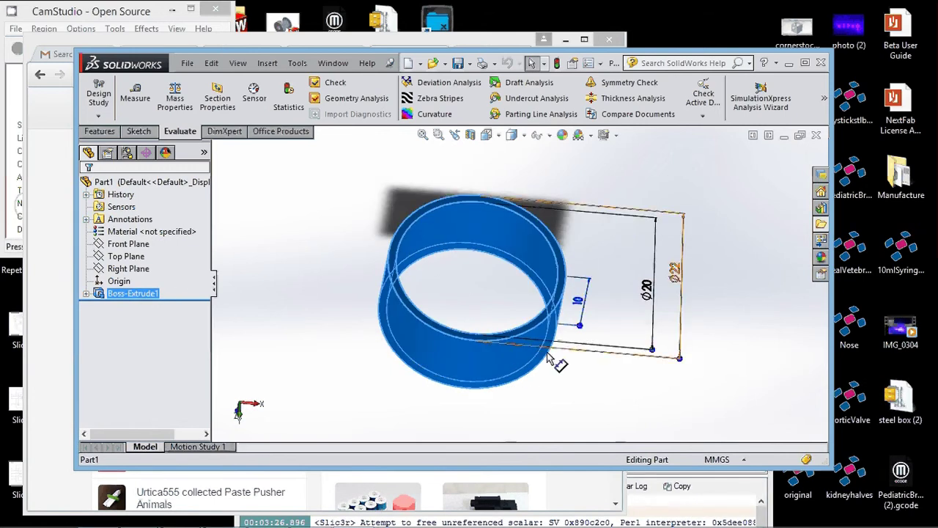
Minimise SolidWorks and the browser, and bring the whole Repetier-Host window with Part1.STL into view
{"action": "left_click", "coordinate": [795, 64]}
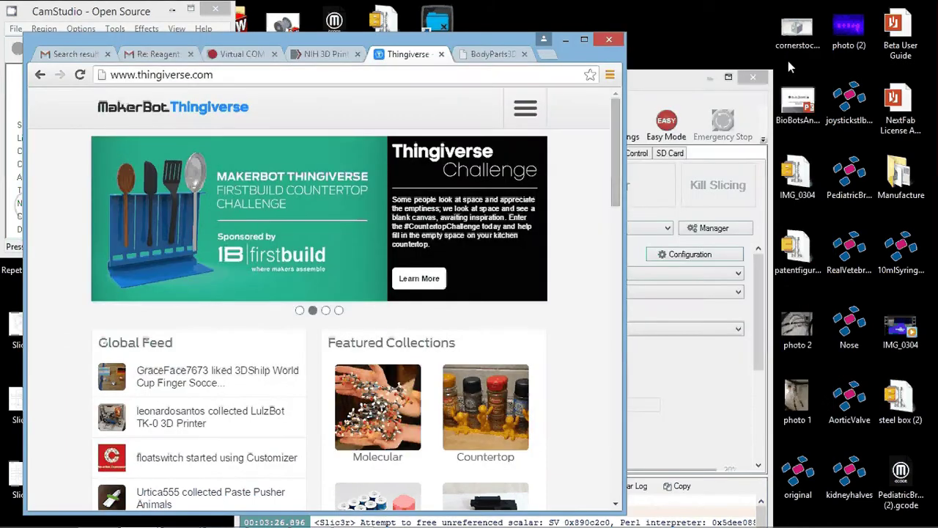
{"action": "left_click", "coordinate": [565, 39]}
{"action": "left_click_drag", "start_coordinate": [569, 86], "coordinate": [468, 29]}
{"action": "left_click_drag", "start_coordinate": [670, 293], "coordinate": [749, 293]}
{"action": "left_click_drag", "start_coordinate": [452, 28], "coordinate": [738, 79]}
{"action": "left_click_drag", "start_coordinate": [282, 473], "coordinate": [655, 237]}
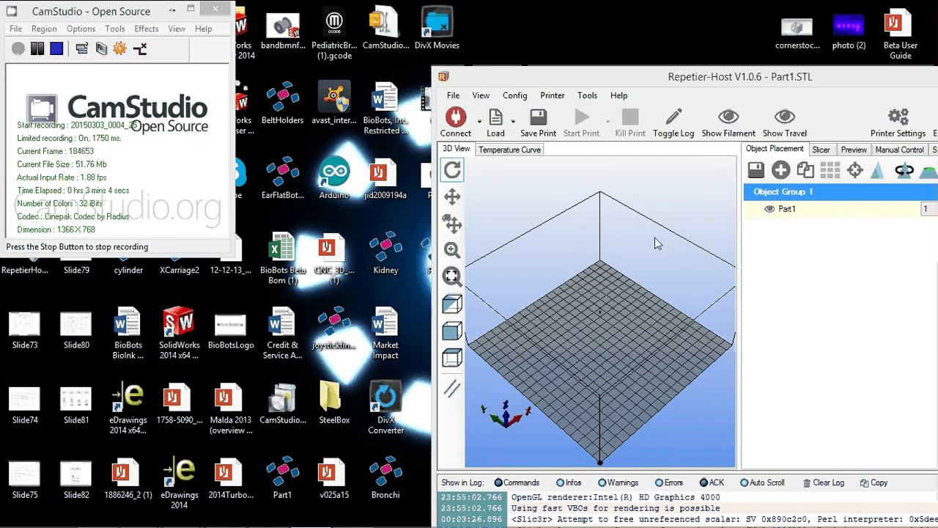
{"action": "left_click_drag", "start_coordinate": [668, 74], "coordinate": [370, 10]}
Examine the Part1 ring on the print bed at closer and wider magnifications
{"action": "scroll", "coordinate": [372, 240], "scroll_direction": "down", "scroll_amount": 3}
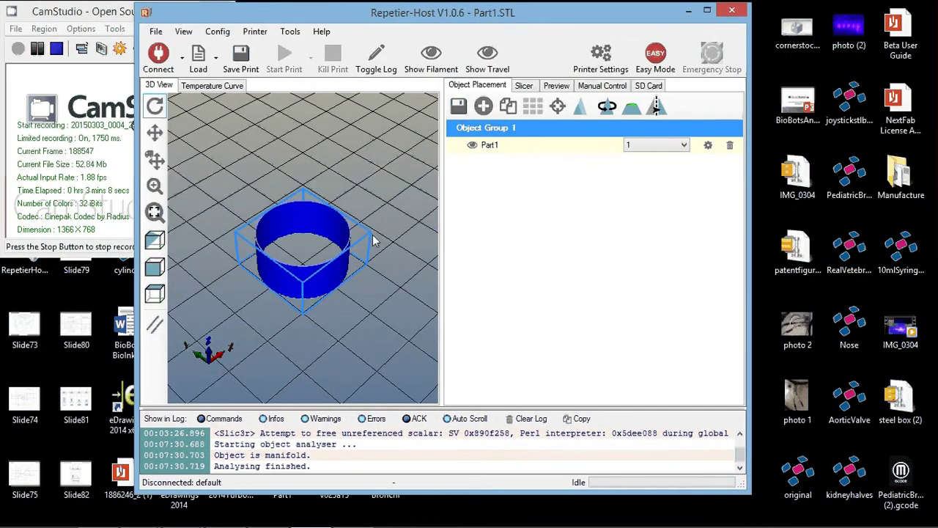
{"action": "scroll", "coordinate": [372, 240], "scroll_direction": "up", "scroll_amount": 4}
{"action": "scroll", "coordinate": [372, 240], "scroll_direction": "down", "scroll_amount": 4}
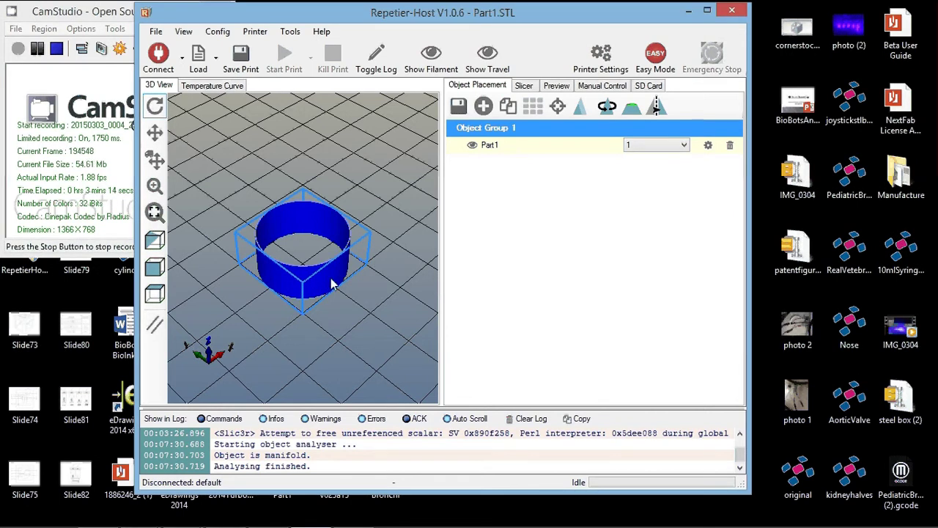
{"action": "scroll", "coordinate": [331, 284], "scroll_direction": "down", "scroll_amount": 3}
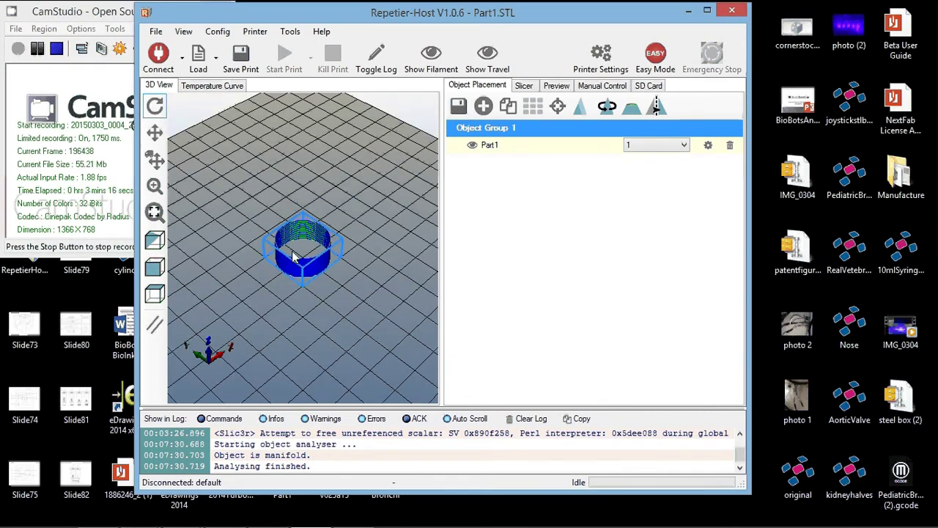
{"action": "left_click_drag", "start_coordinate": [332, 285], "coordinate": [291, 304]}
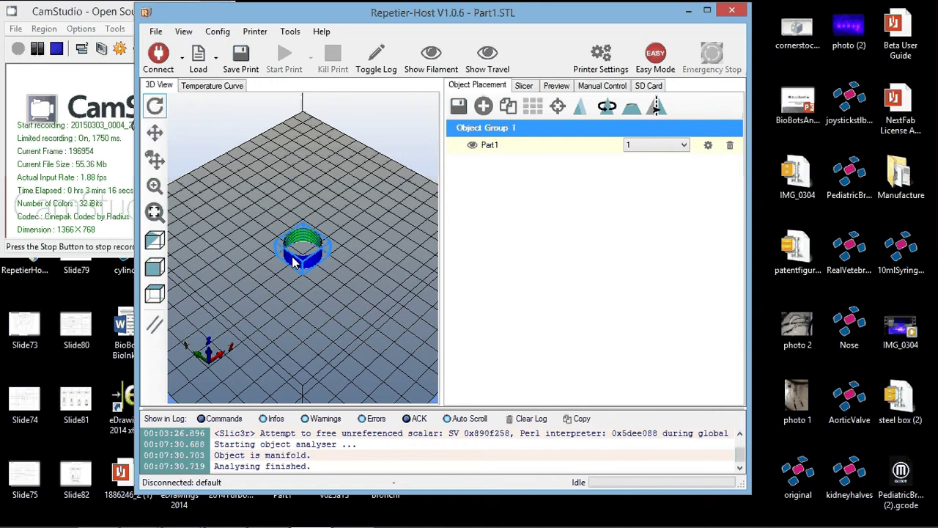
Move Part1 to the front corner of the print bed, at about X 1.96 and Y 2.24
{"action": "left_click", "coordinate": [154, 133]}
{"action": "left_click_drag", "start_coordinate": [235, 269], "coordinate": [247, 146]}
{"action": "left_click", "coordinate": [154, 160]}
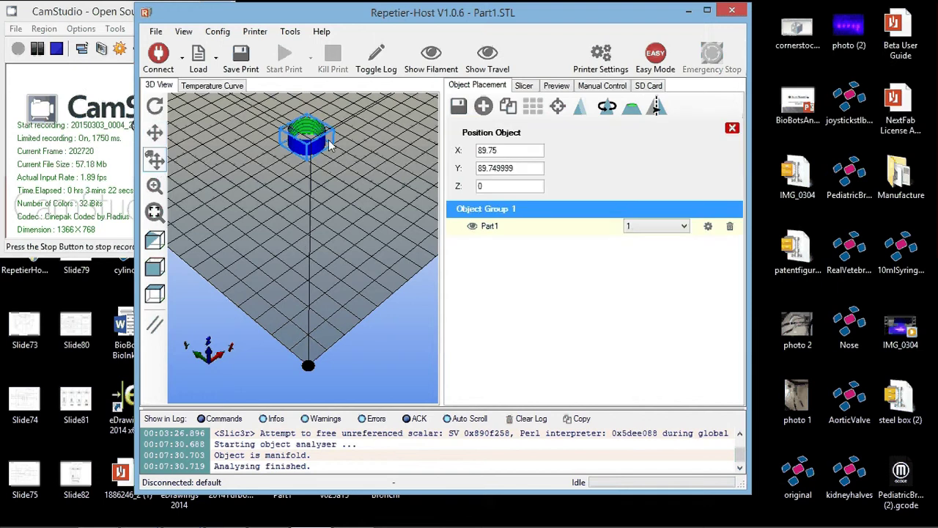
{"action": "left_click_drag", "start_coordinate": [306, 143], "coordinate": [307, 331]}
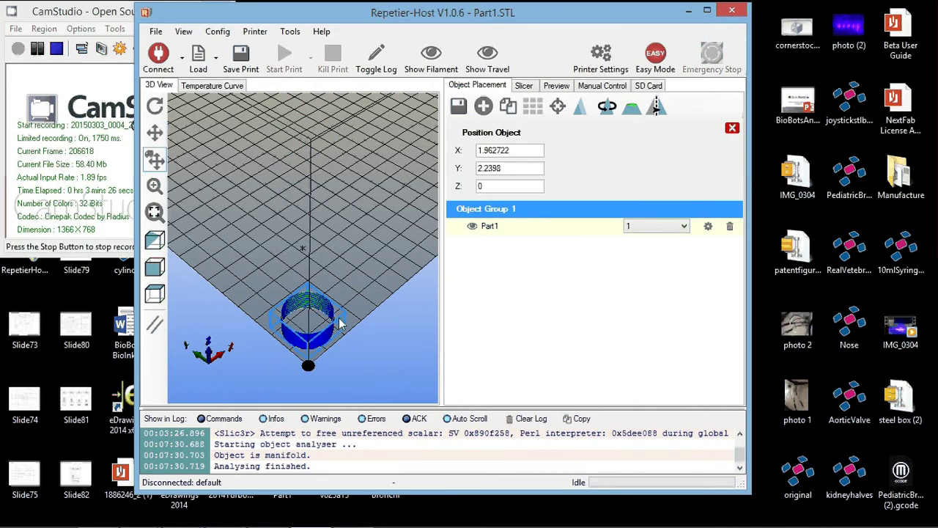
{"action": "scroll", "coordinate": [316, 267], "scroll_direction": "down", "scroll_amount": 2}
{"action": "scroll", "coordinate": [320, 266], "scroll_direction": "down", "scroll_amount": 3}
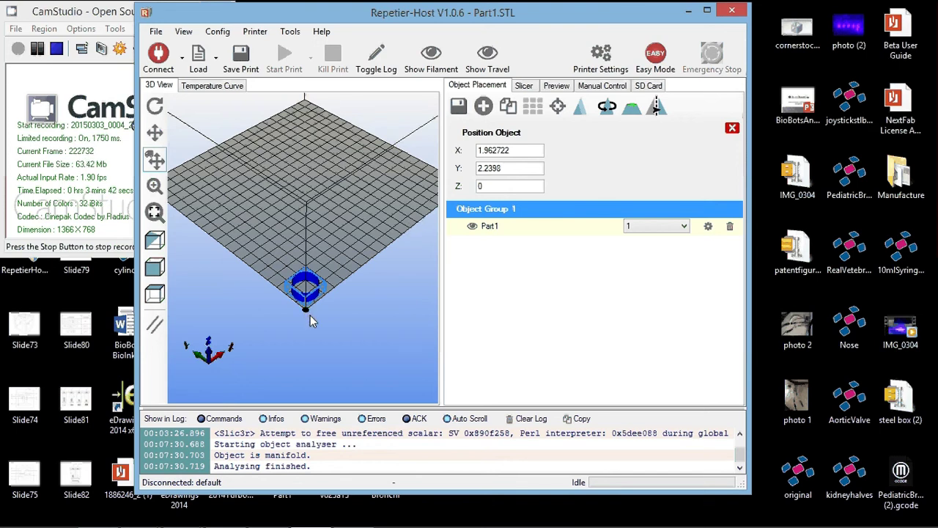
{"action": "scroll", "coordinate": [311, 320], "scroll_direction": "up", "scroll_amount": 5}
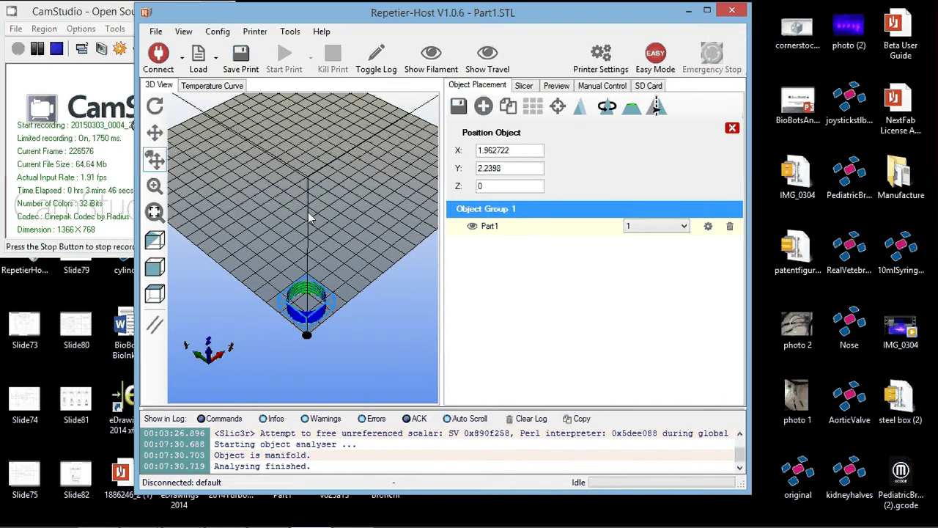
Open the Slic3r configuration for the slicer and reposition its window over Repetier-Host
{"action": "left_click", "coordinate": [528, 89]}
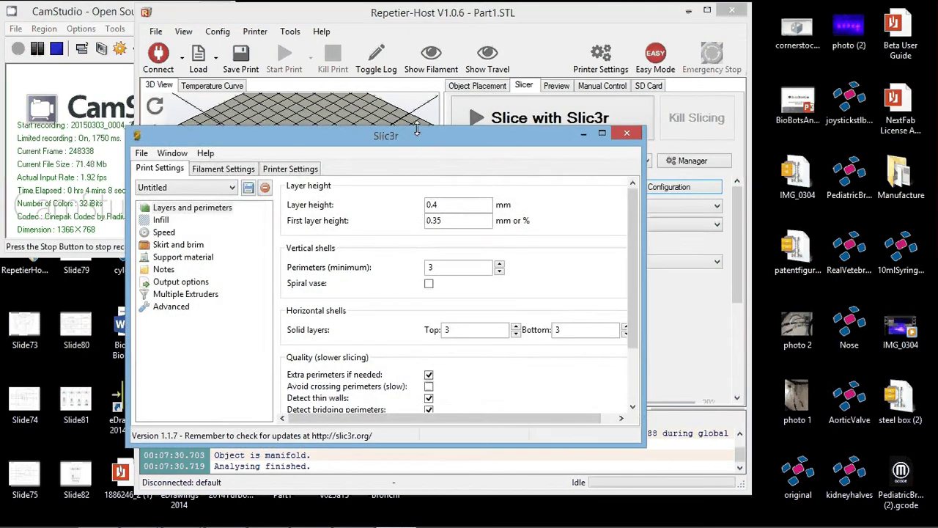
{"action": "left_click_drag", "start_coordinate": [404, 139], "coordinate": [714, 141]}
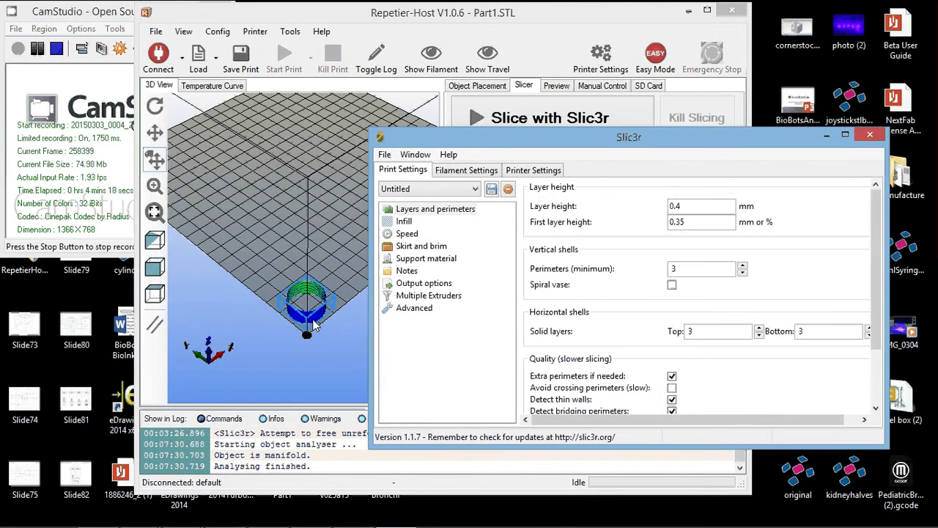
{"action": "left_click", "coordinate": [570, 142]}
{"action": "left_click_drag", "start_coordinate": [570, 142], "coordinate": [294, 128]}
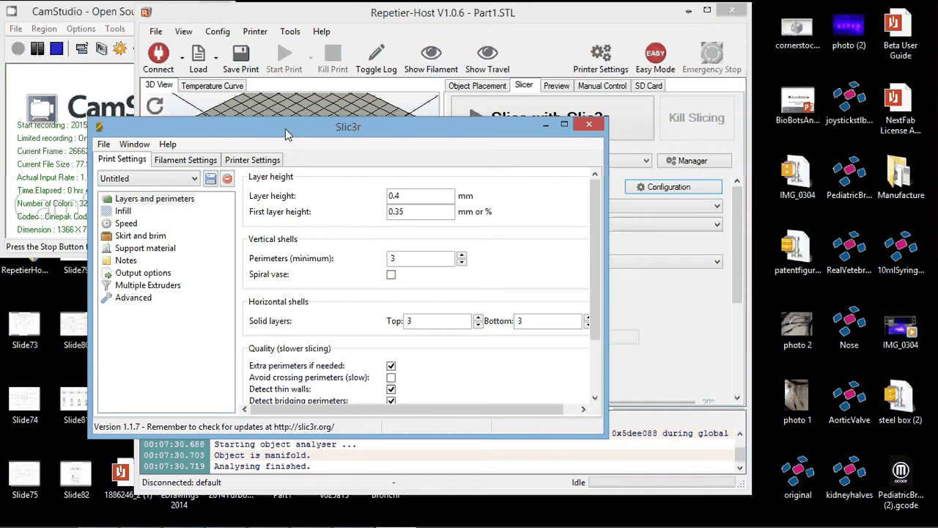
{"action": "left_click_drag", "start_coordinate": [285, 128], "coordinate": [282, 115]}
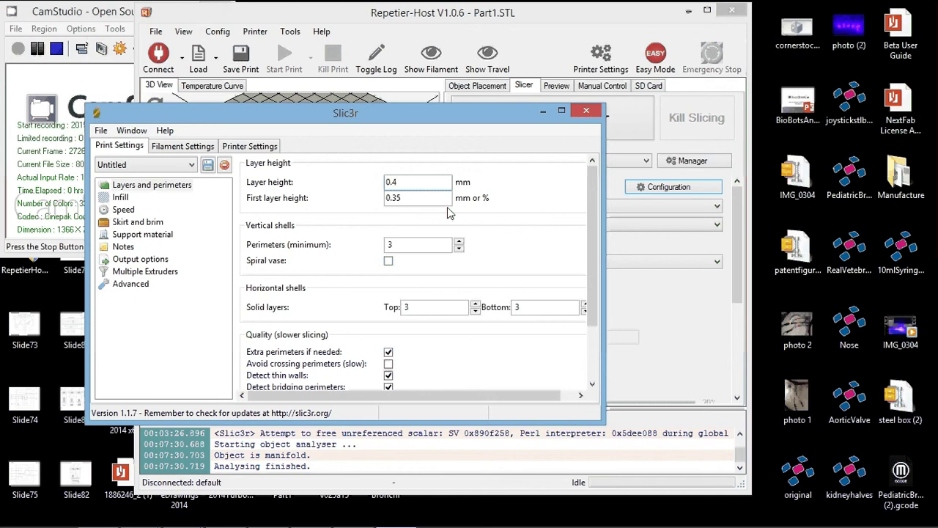
Set both the layer height and the first layer height to 0.2 mm in the Slic3r print settings
{"action": "key", "text": "BackSpace"}
{"action": "type", "text": "2"}
{"action": "key", "text": "Tab"}
{"action": "key", "text": "End"}
{"action": "key", "text": "BackSpace"}
{"action": "key", "text": "BackSpace"}
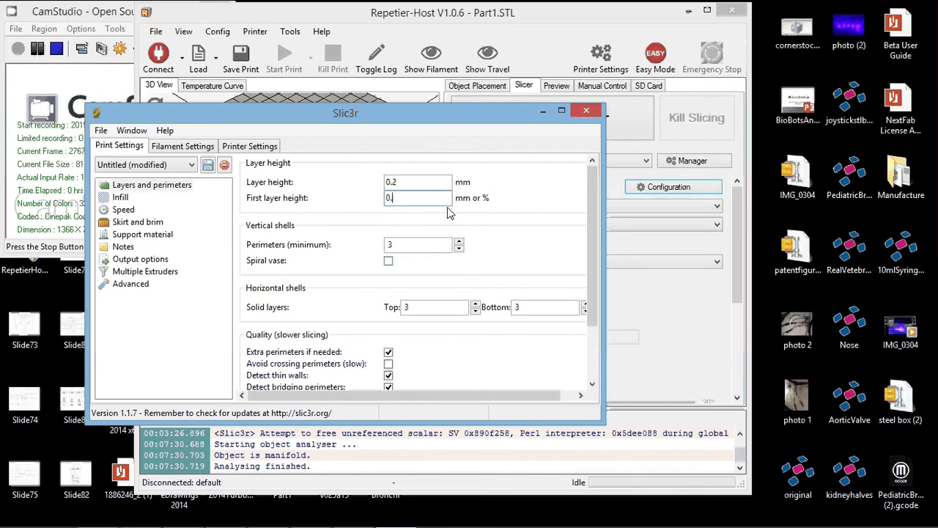
{"action": "type", "text": "2"}
Set the minimum perimeters to 1 and both the top and bottom solid layers to 0
{"action": "left_click", "coordinate": [408, 245]}
{"action": "key", "text": "BackSpace"}
{"action": "type", "text": "1"}
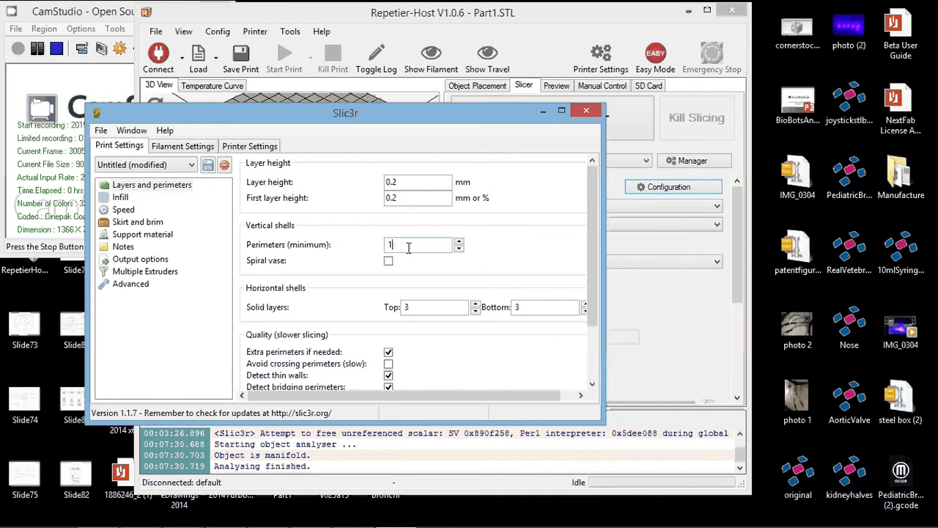
{"action": "double_click", "coordinate": [407, 309]}
{"action": "key", "text": "BackSpace"}
{"action": "type", "text": "0"}
{"action": "key", "text": "Tab"}
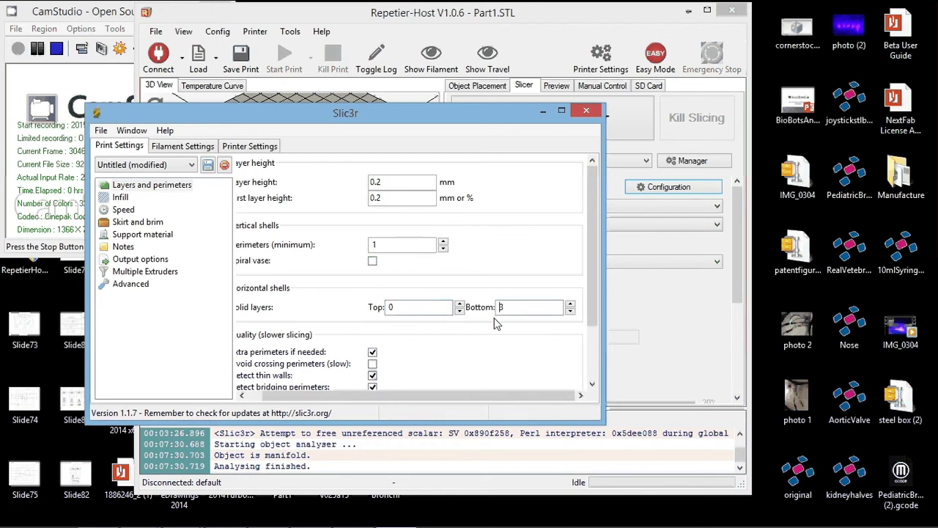
{"action": "key", "text": "BackSpace"}
{"action": "type", "text": "0"}
{"action": "left_click_drag", "start_coordinate": [440, 395], "coordinate": [424, 395]}
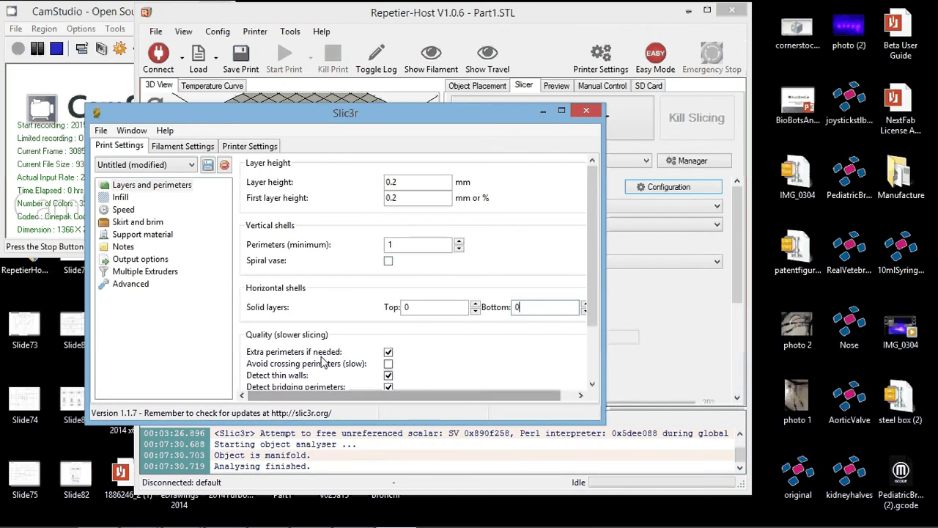
Set the infill's fill density to 99%
{"action": "left_click", "coordinate": [123, 199]}
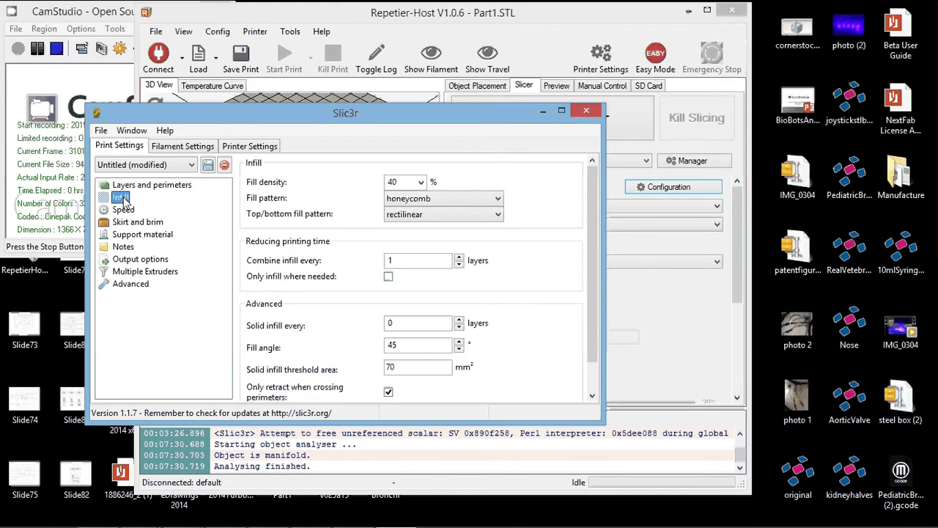
{"action": "double_click", "coordinate": [395, 182]}
{"action": "type", "text": "50"}
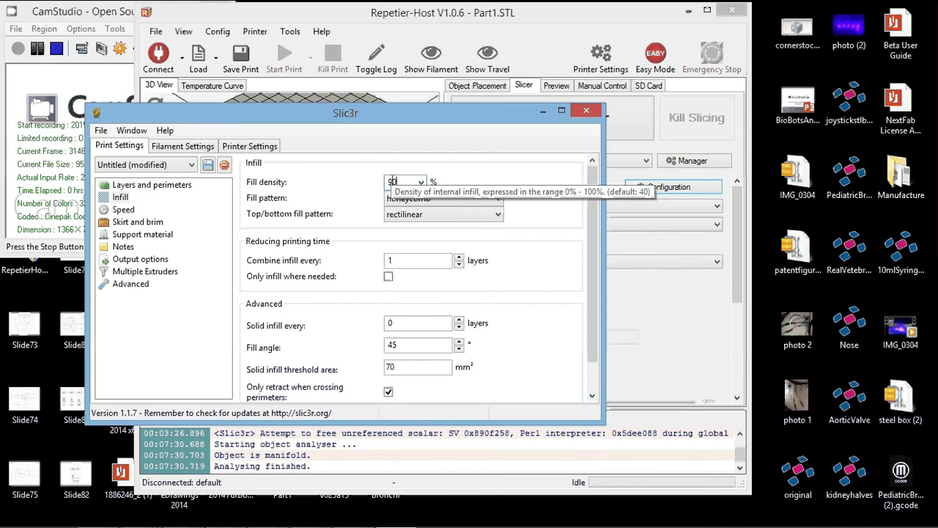
{"action": "double_click", "coordinate": [392, 182]}
{"action": "type", "text": "95"}
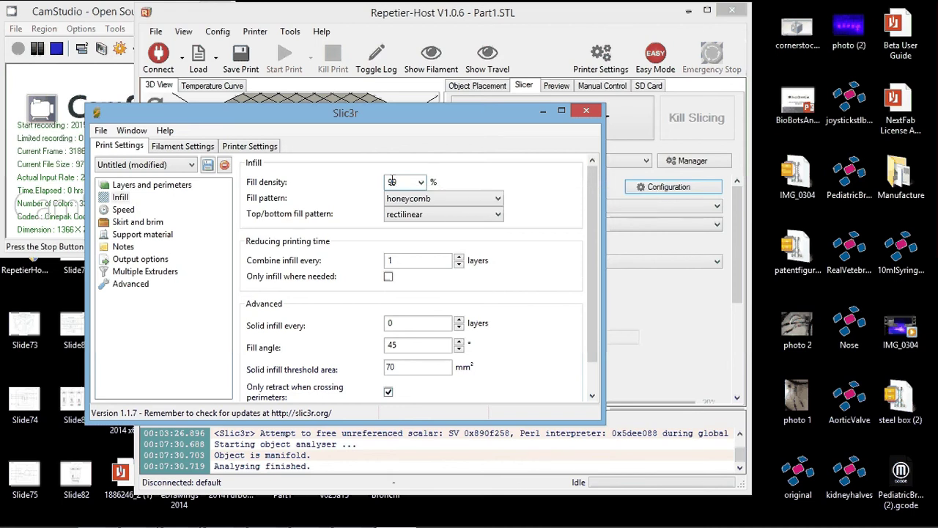
{"action": "key", "text": "BackSpace"}
{"action": "type", "text": "9"}
Set the perimeter, small perimeter, external perimeter, infill, solid infill and top solid infill speeds to 4 mm/s
{"action": "left_click", "coordinate": [126, 211]}
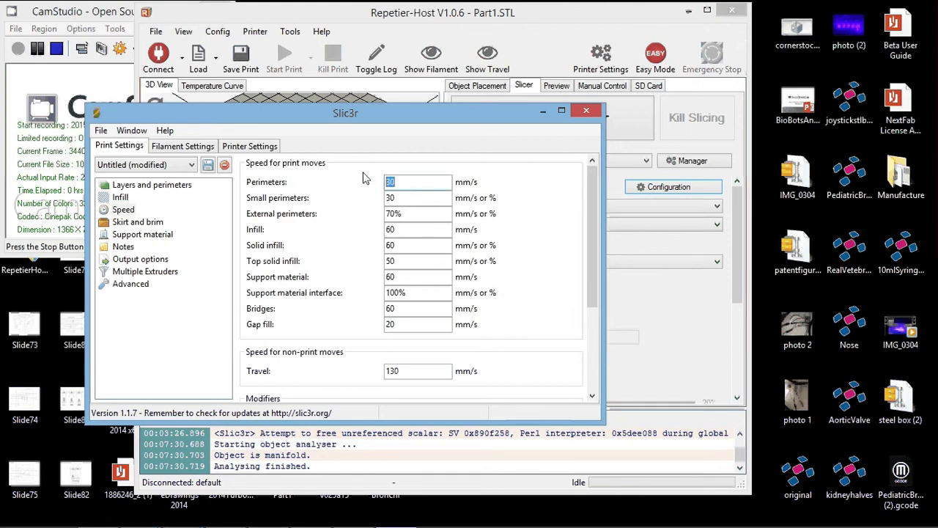
{"action": "type", "text": "4"}
{"action": "key", "text": "Tab"}
{"action": "type", "text": "4"}
{"action": "key", "text": "Tab"}
{"action": "type", "text": "4"}
{"action": "key", "text": "Tab"}
{"action": "type", "text": "4\t4\t4"}
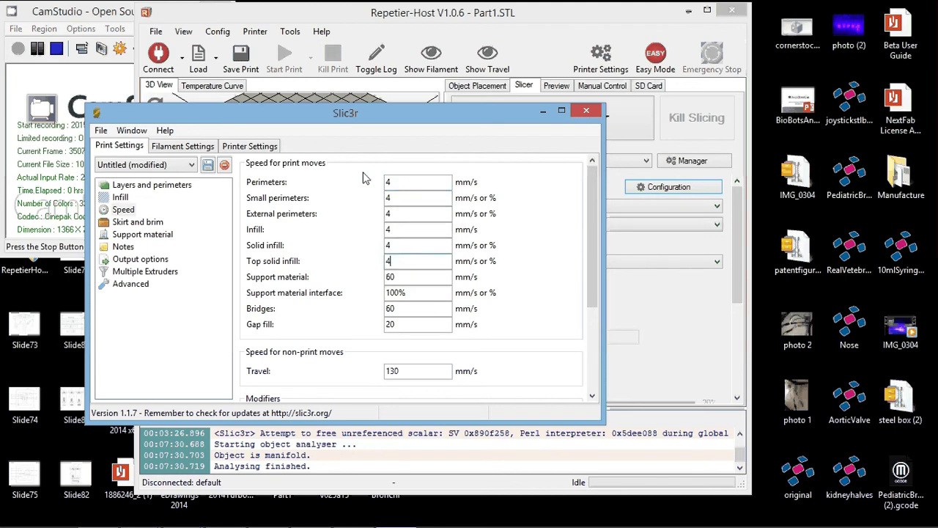
Set the support material, support material interface, bridge and gap fill speeds to 4 mm/s and the travel speed to 8 mm/s
{"action": "key", "text": "Tab"}
{"action": "type", "text": "4"}
{"action": "key", "text": "Tab"}
{"action": "type", "text": "4"}
{"action": "key", "text": "Tab"}
{"action": "type", "text": "4"}
{"action": "key", "text": "Tab"}
{"action": "type", "text": "4"}
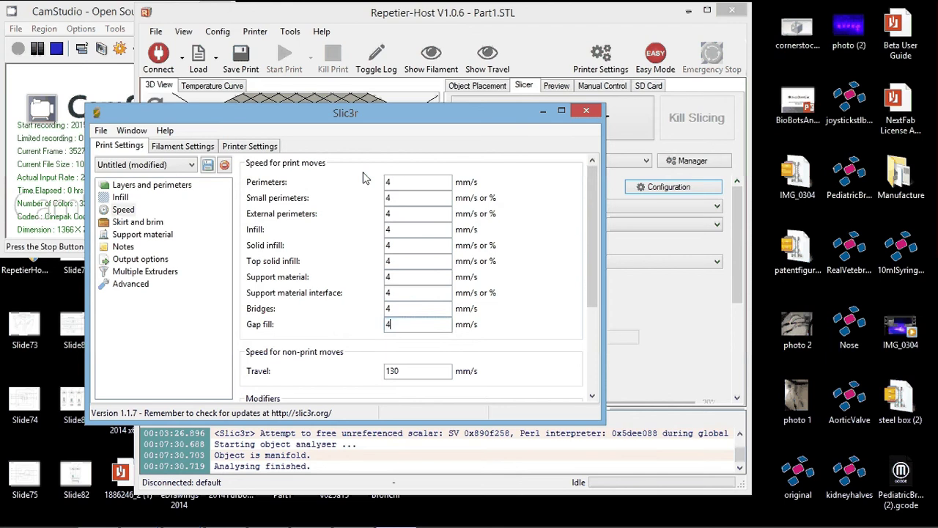
{"action": "key", "text": "Tab"}
{"action": "type", "text": "8"}
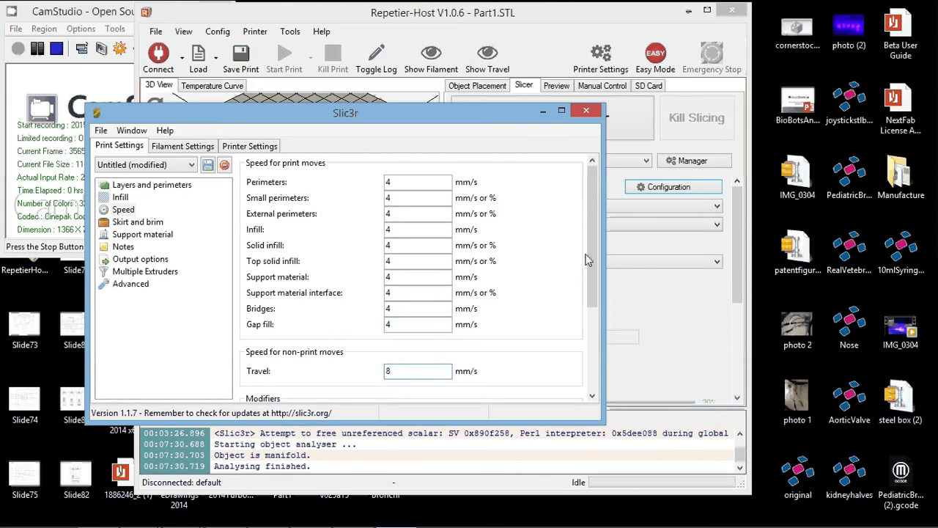
Set the first layer speed modifier to 4 mm/s
{"action": "mouse_move", "coordinate": [589, 257]}
{"action": "left_mouse_down"}
{"action": "mouse_move", "coordinate": [589, 330]}
{"action": "mouse_move", "coordinate": [581, 255]}
{"action": "left_mouse_up"}
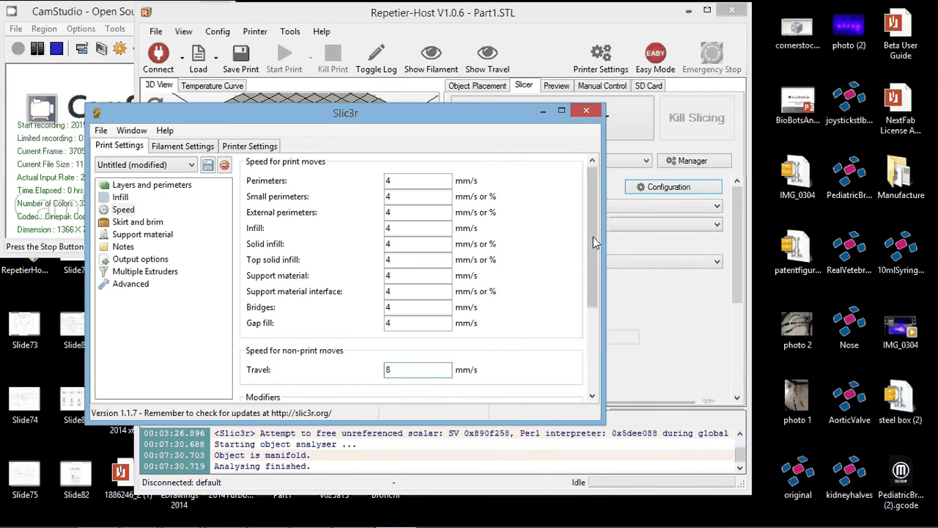
{"action": "left_click_drag", "start_coordinate": [592, 237], "coordinate": [588, 259]}
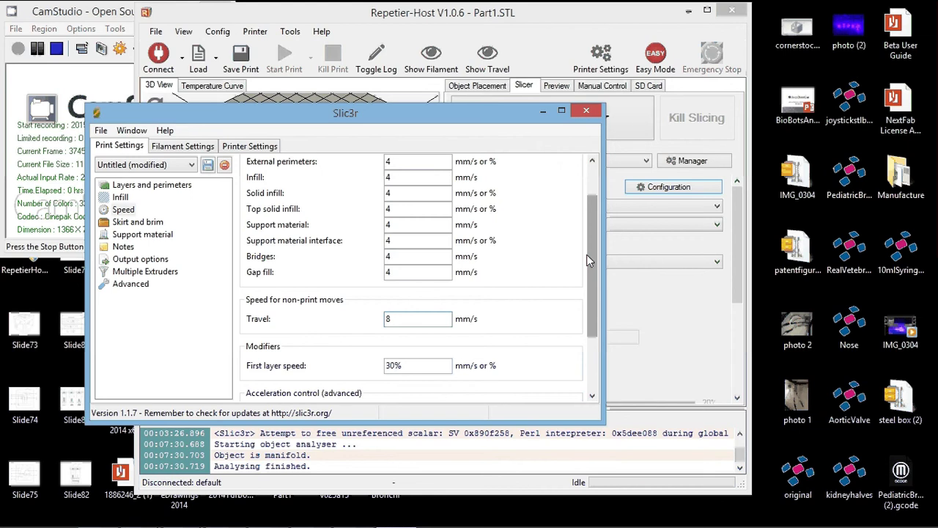
{"action": "scroll", "coordinate": [595, 259], "scroll_direction": "down", "scroll_amount": 3}
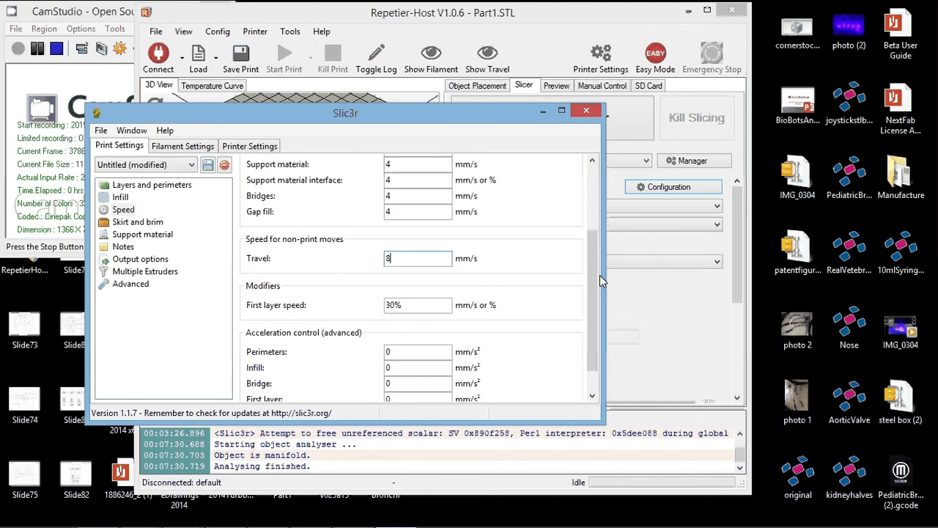
{"action": "left_click_drag", "start_coordinate": [592, 273], "coordinate": [589, 293]}
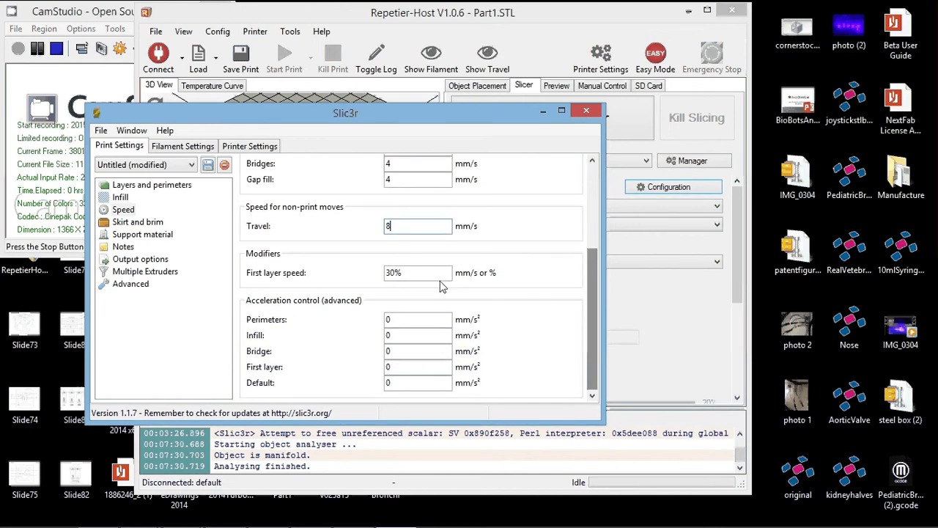
{"action": "left_click", "coordinate": [392, 272]}
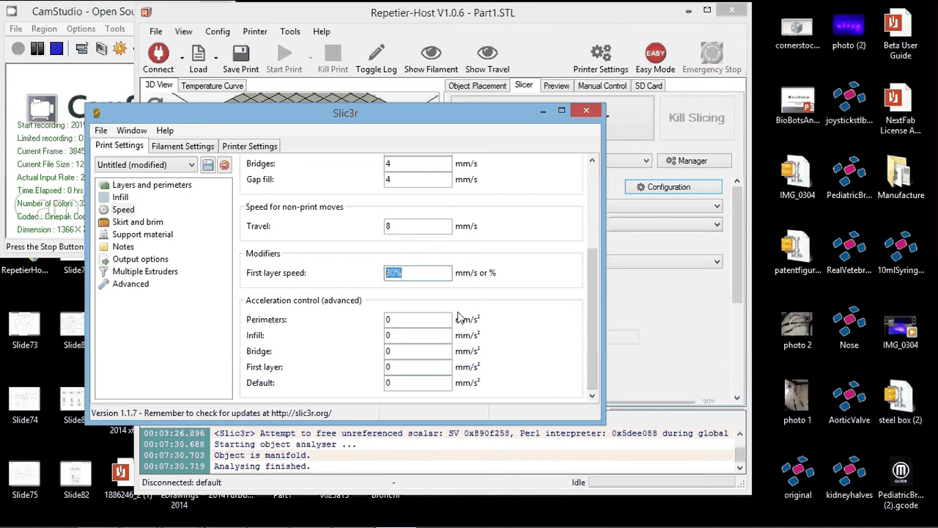
{"action": "type", "text": "4"}
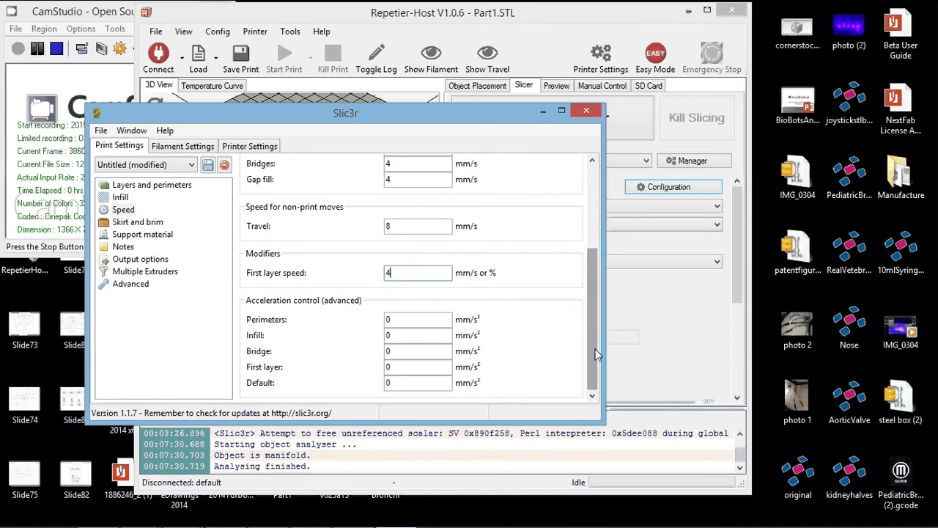
Set the skirt's loops and skirt height to 0
{"action": "left_click_drag", "start_coordinate": [590, 343], "coordinate": [587, 259]}
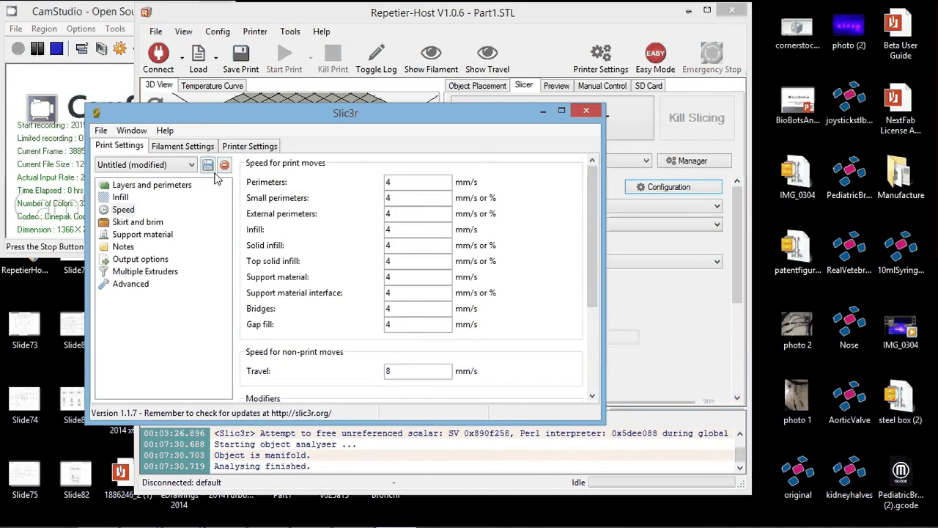
{"action": "left_click", "coordinate": [137, 224]}
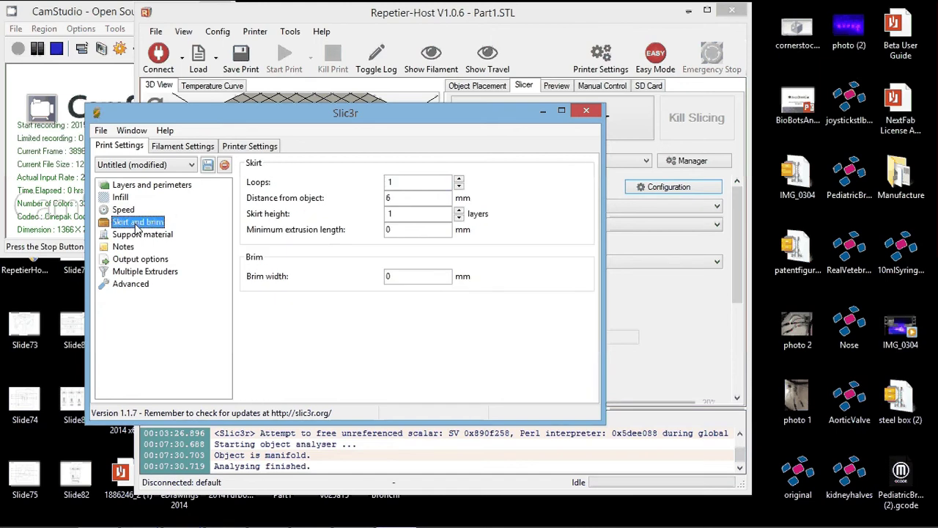
{"action": "double_click", "coordinate": [388, 182]}
{"action": "type", "text": "0"}
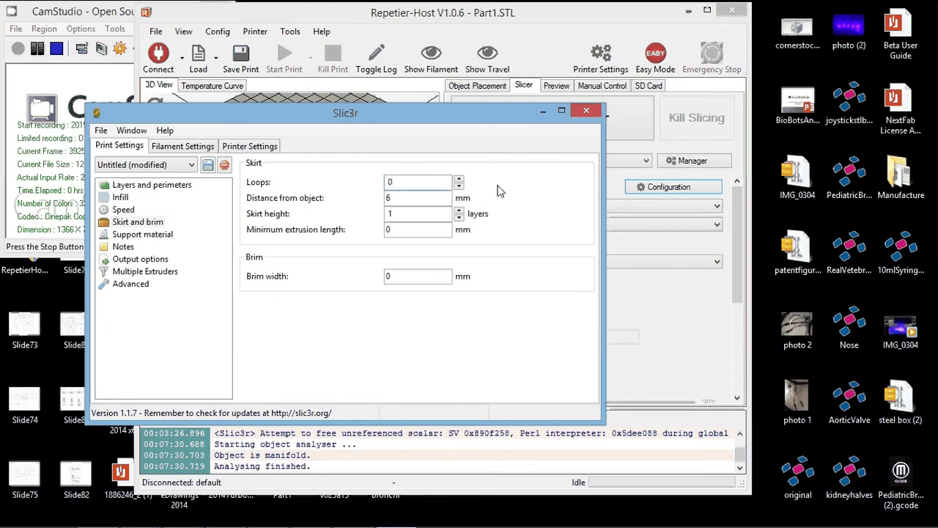
{"action": "key", "text": "Tab"}
{"action": "key", "text": "Tab"}
{"action": "type", "text": "0"}
Review the print settings from support material through advanced without changing them, and save the print settings preset as Untitled
{"action": "left_click", "coordinate": [143, 234]}
{"action": "left_click", "coordinate": [125, 247]}
{"action": "left_click", "coordinate": [132, 258]}
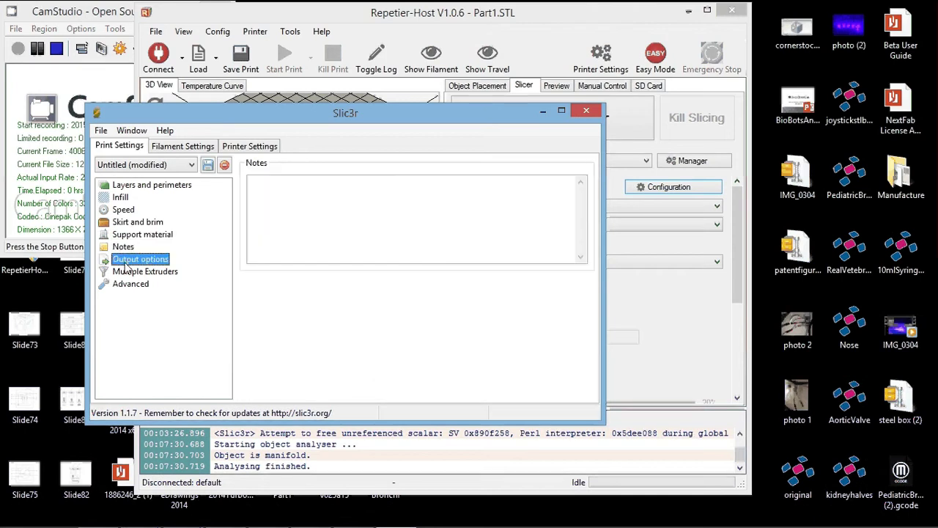
{"action": "left_click", "coordinate": [128, 272]}
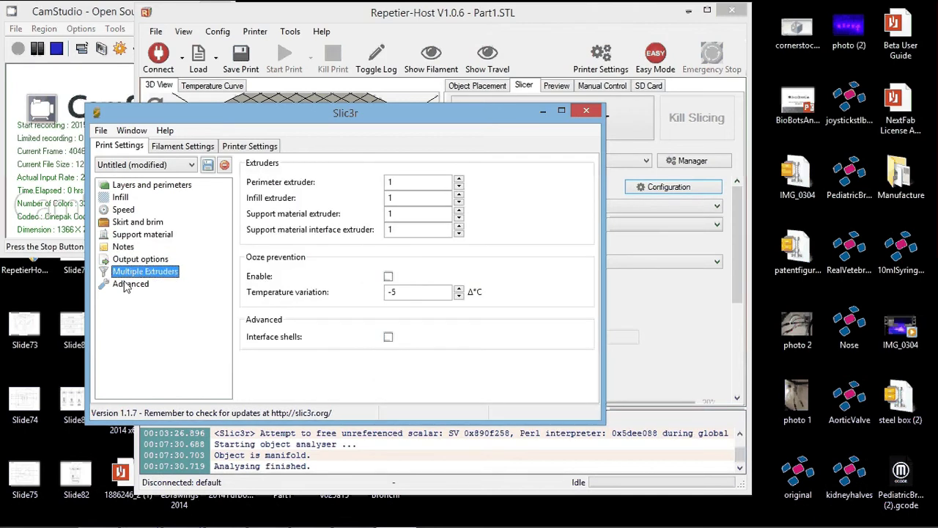
{"action": "left_click", "coordinate": [128, 284]}
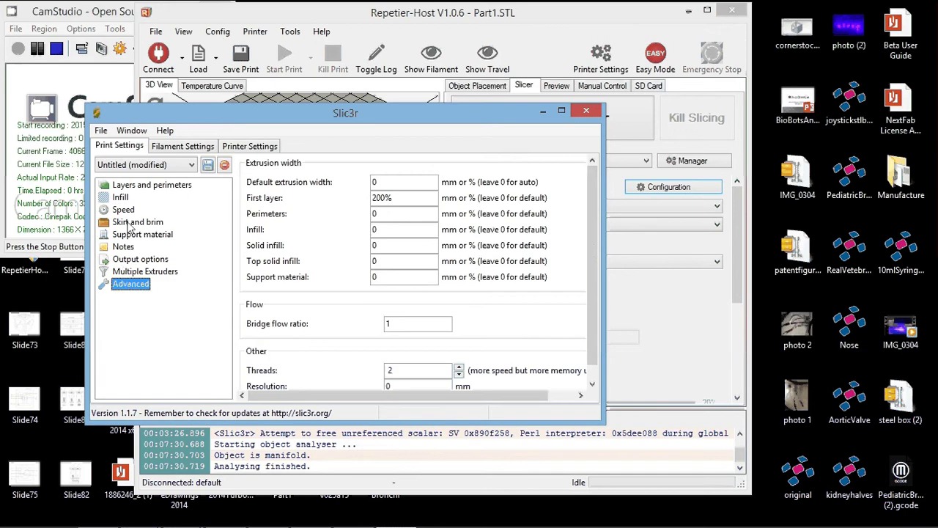
{"action": "left_click", "coordinate": [208, 166]}
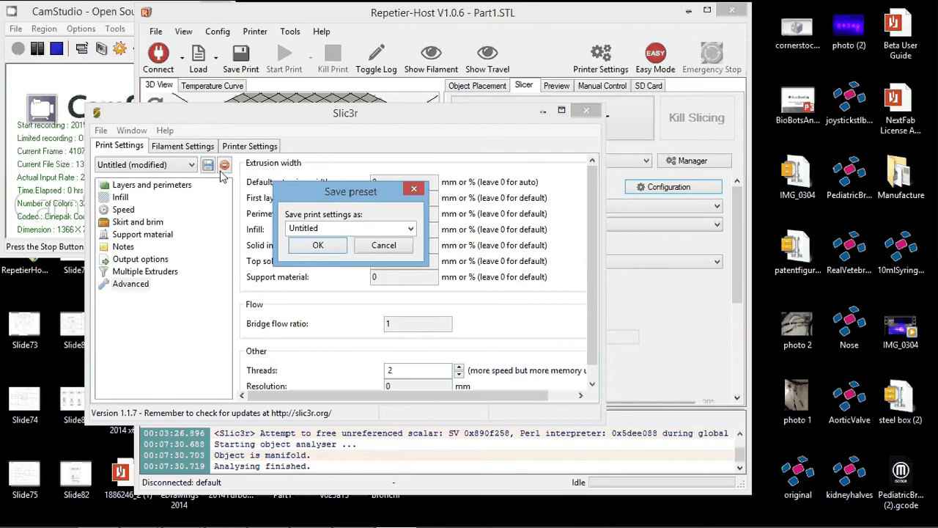
{"action": "left_click", "coordinate": [317, 246]}
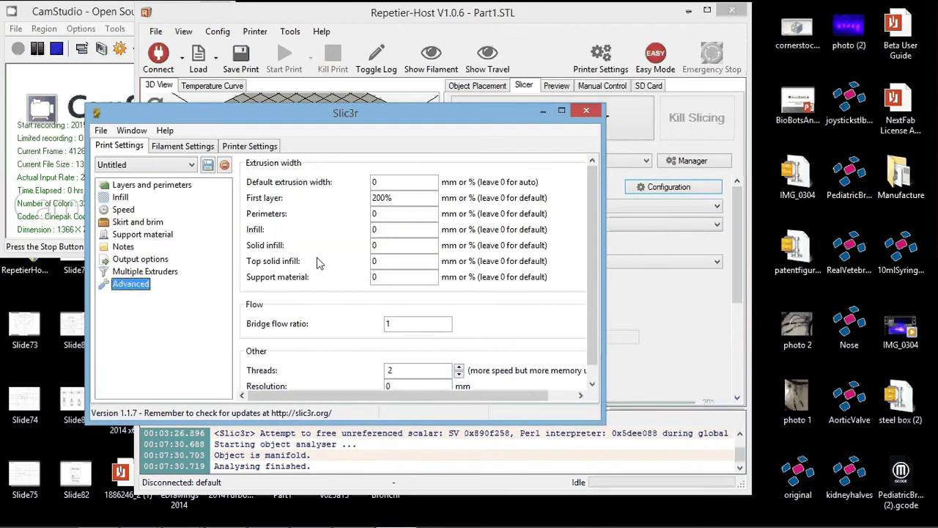
Set the filament's extruder temperature to 0 °C for the first layer and the other layers
{"action": "left_click", "coordinate": [176, 147]}
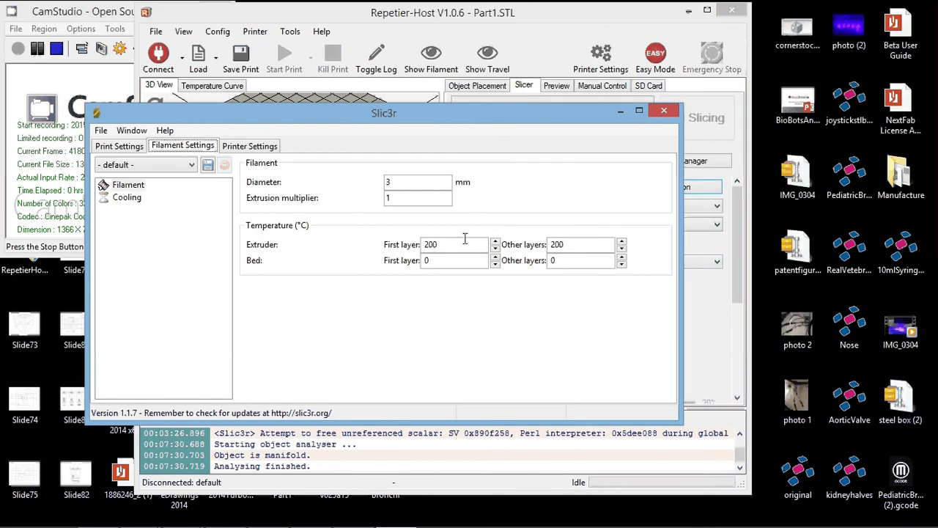
{"action": "left_click_drag", "start_coordinate": [465, 241], "coordinate": [253, 253]}
{"action": "type", "text": "0"}
{"action": "key", "text": "Tab"}
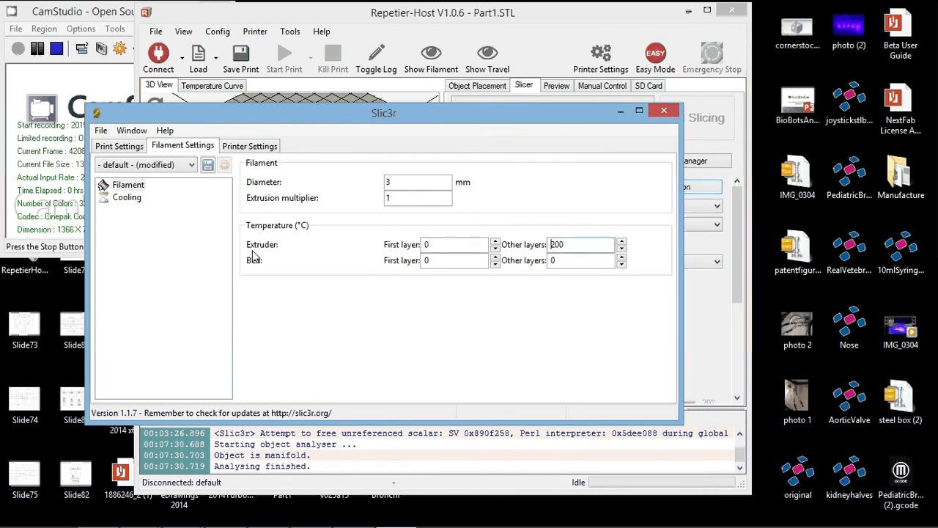
{"action": "type", "text": "0"}
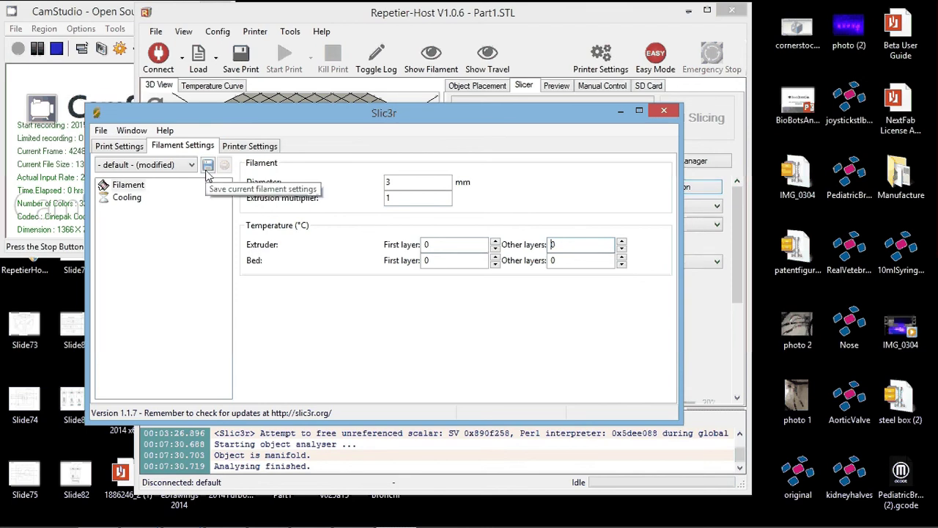
Disable auto cooling for the filament and save the filament settings preset as Untitled
{"action": "left_click", "coordinate": [127, 197]}
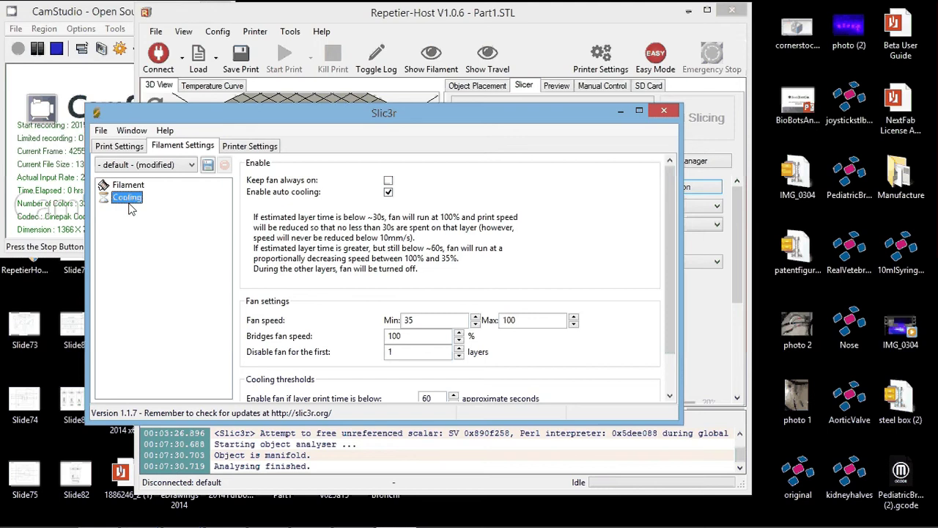
{"action": "left_click", "coordinate": [388, 193]}
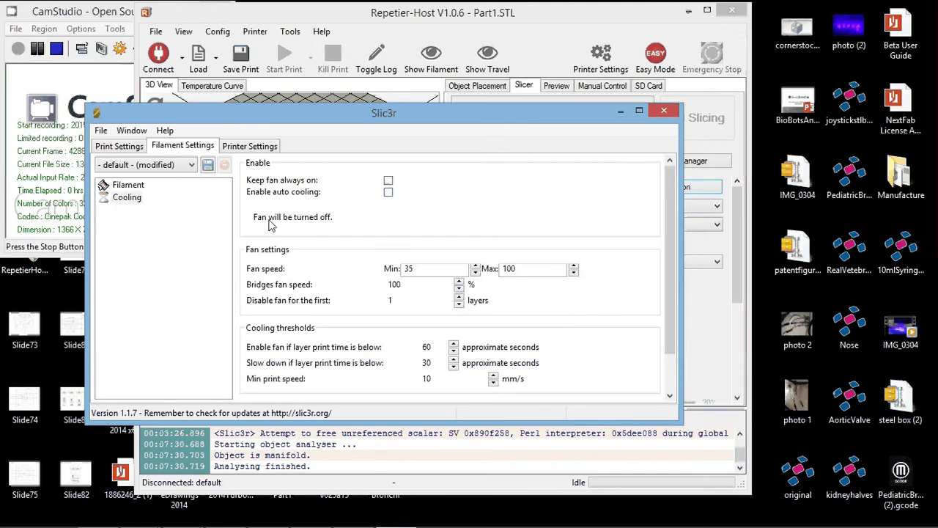
{"action": "left_click", "coordinate": [208, 165]}
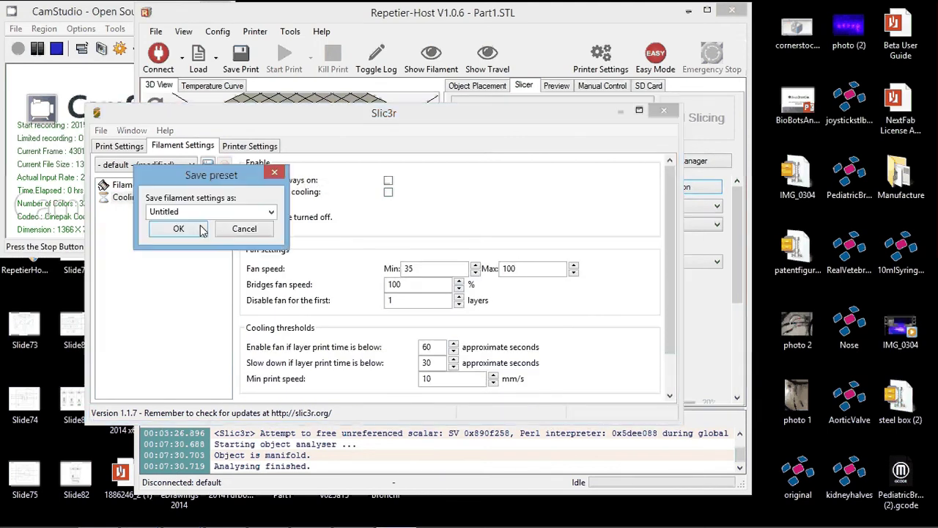
{"action": "left_click", "coordinate": [187, 228]}
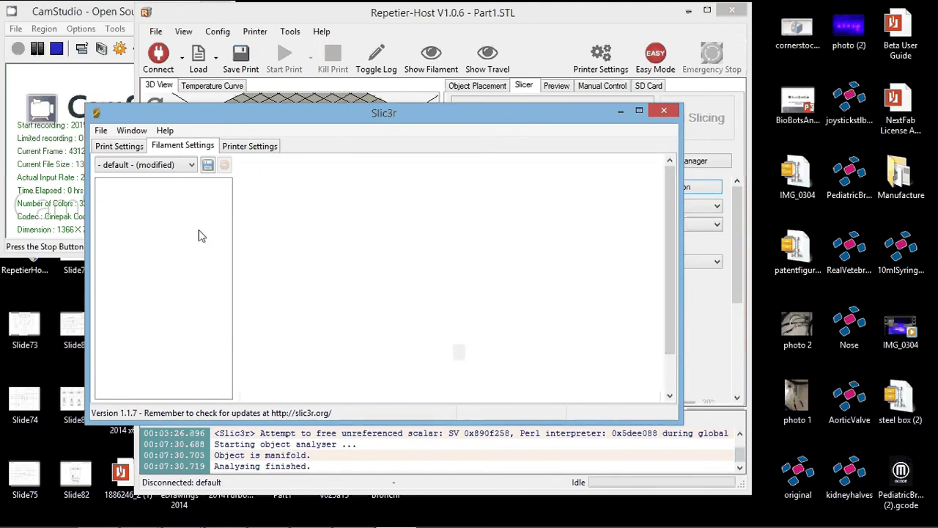
Set the nozzle diameter of Extruder 1 to 0.25 mm in the printer settings
{"action": "left_click", "coordinate": [249, 146]}
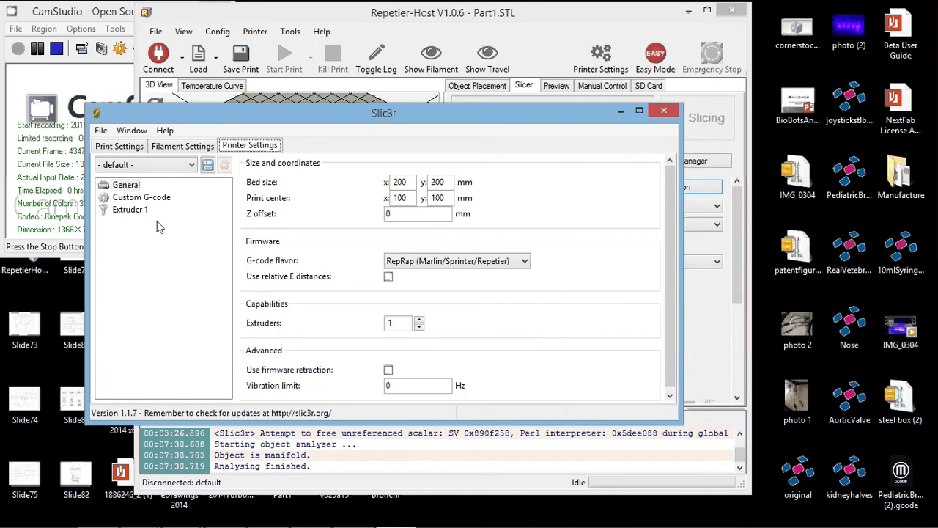
{"action": "left_click", "coordinate": [132, 211]}
{"action": "left_click", "coordinate": [399, 183]}
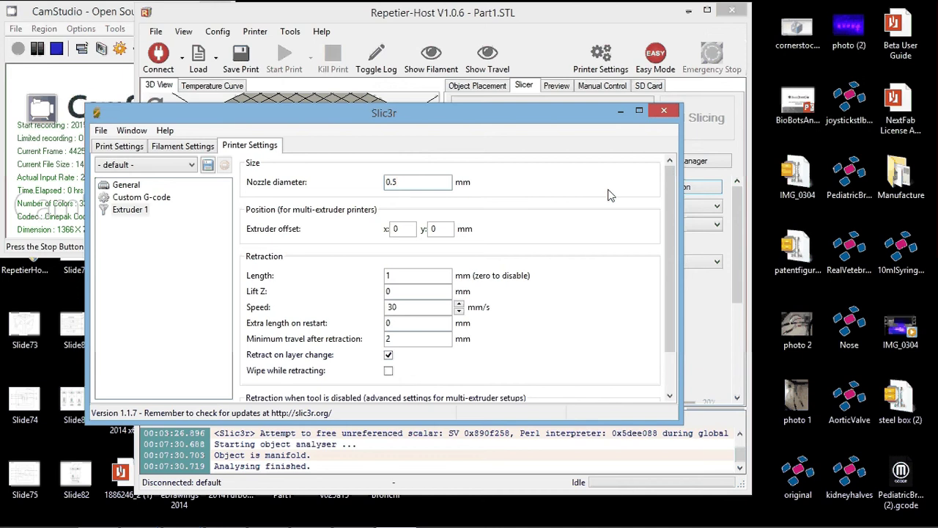
{"action": "key", "text": "BackSpace"}
{"action": "type", "text": "25"}
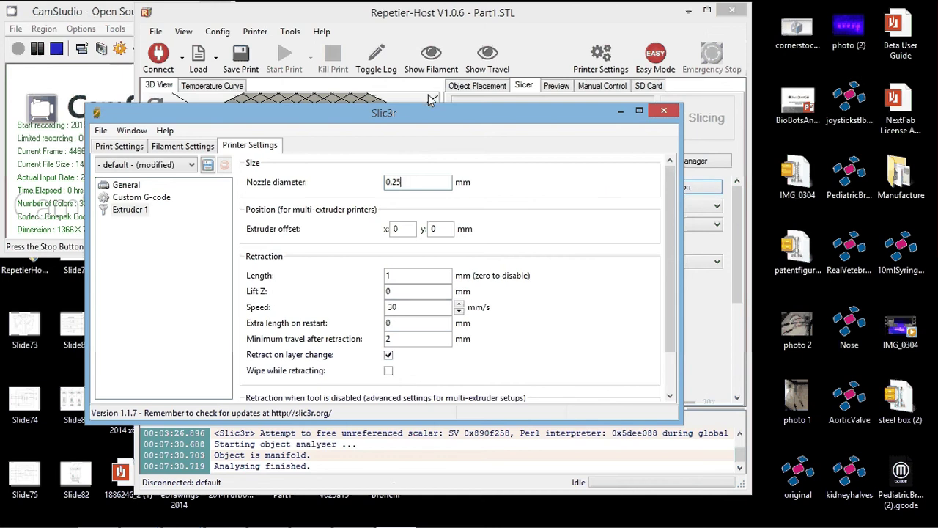
Save the printer settings preset as Untitled and close the Slic3r configuration window
{"action": "left_click_drag", "start_coordinate": [411, 115], "coordinate": [666, 302]}
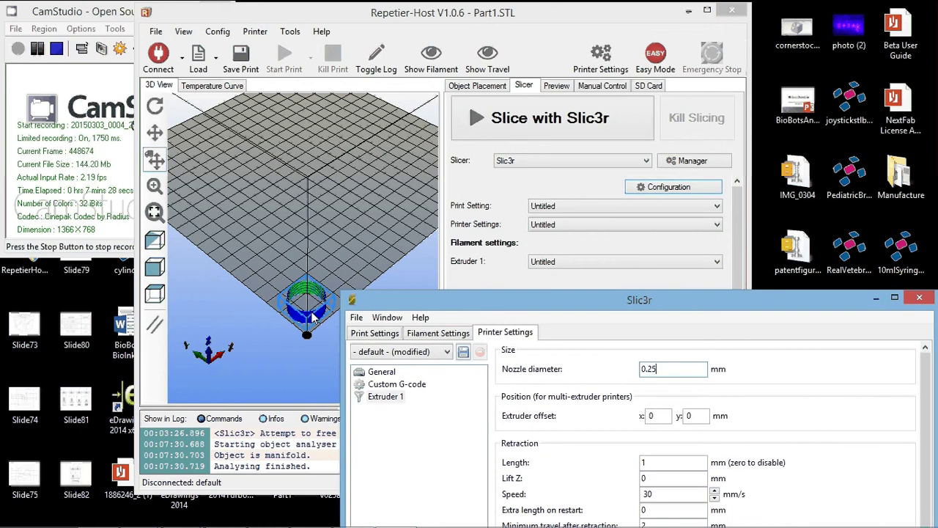
{"action": "left_click_drag", "start_coordinate": [533, 307], "coordinate": [482, 164]}
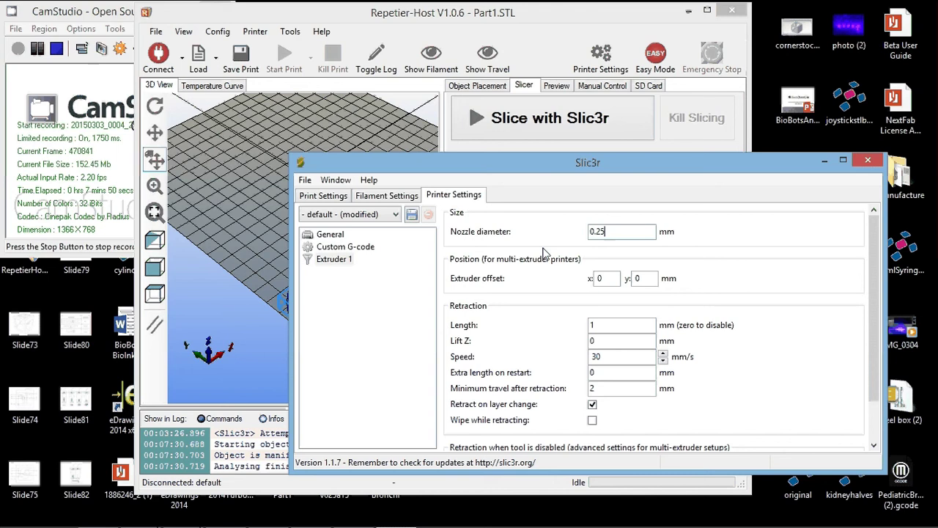
{"action": "left_click_drag", "start_coordinate": [555, 171], "coordinate": [617, 170]}
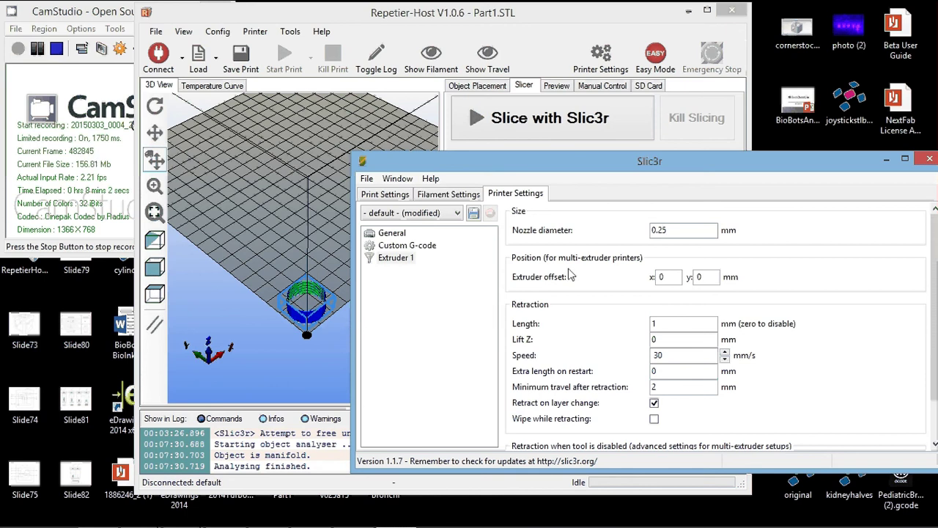
{"action": "left_click", "coordinate": [473, 213]}
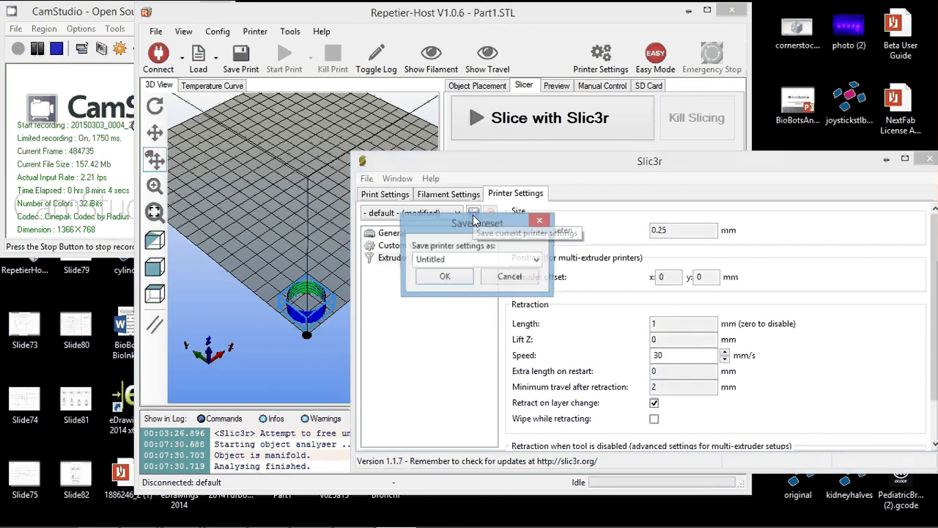
{"action": "key", "text": "Return"}
{"action": "left_click_drag", "start_coordinate": [643, 168], "coordinate": [425, 133]}
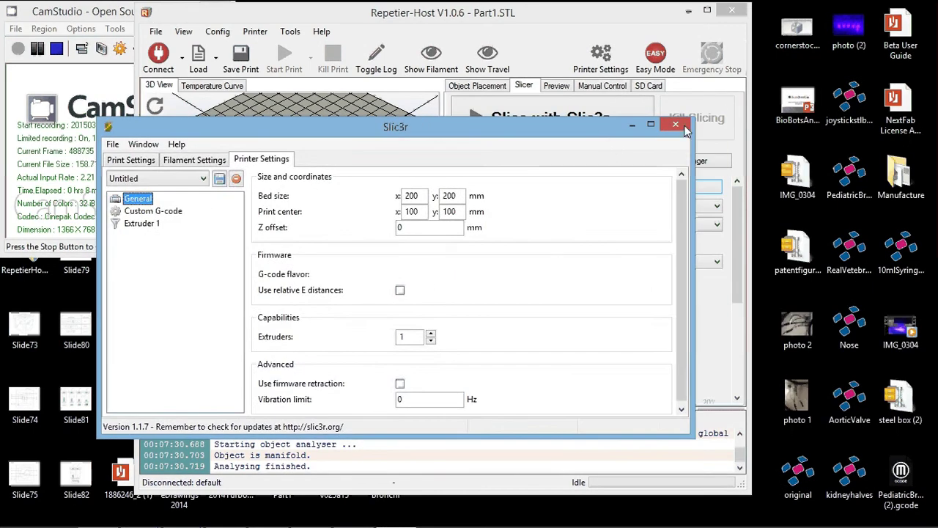
{"action": "left_click", "coordinate": [679, 124]}
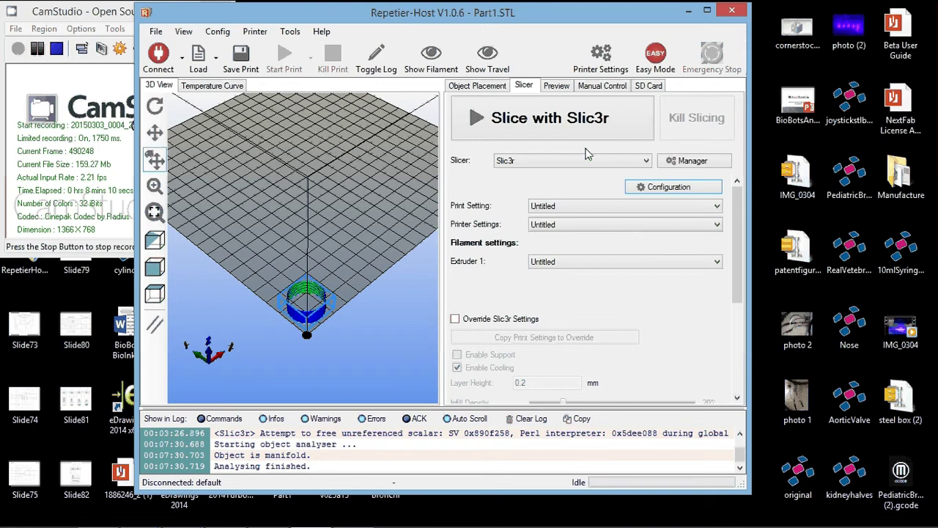
Slice the ring with Slic3r and examine its generated toolpath up close in the 3D preview
{"action": "left_click", "coordinate": [576, 126]}
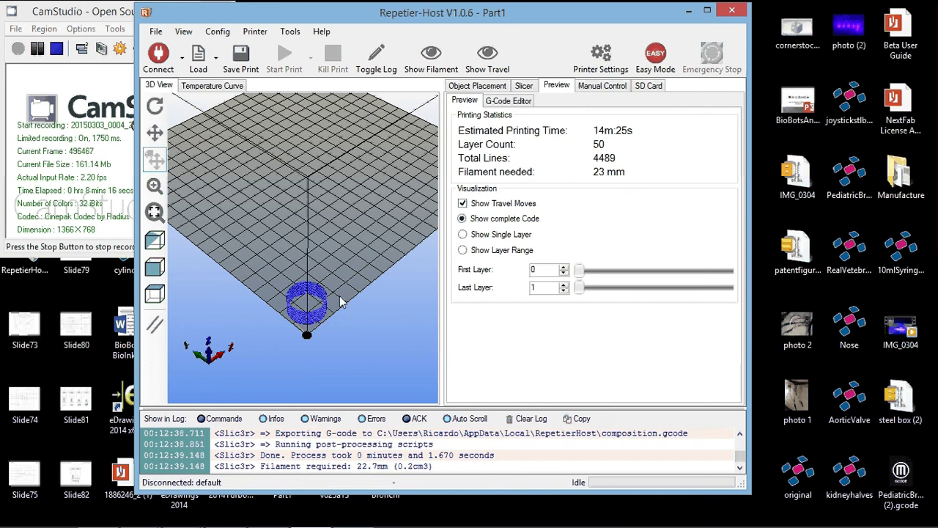
{"action": "scroll", "coordinate": [308, 300], "scroll_direction": "up", "scroll_amount": 5}
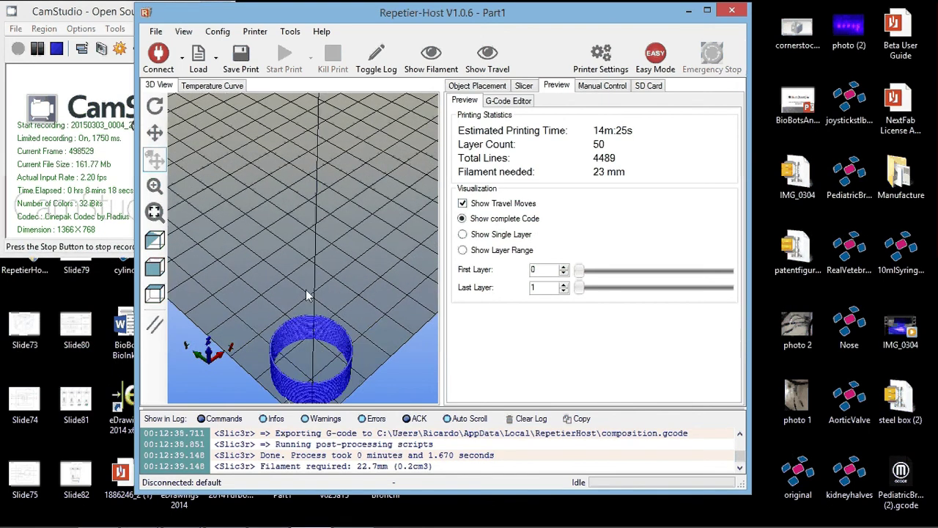
{"action": "left_click", "coordinate": [154, 131]}
{"action": "left_click_drag", "start_coordinate": [326, 367], "coordinate": [329, 283]}
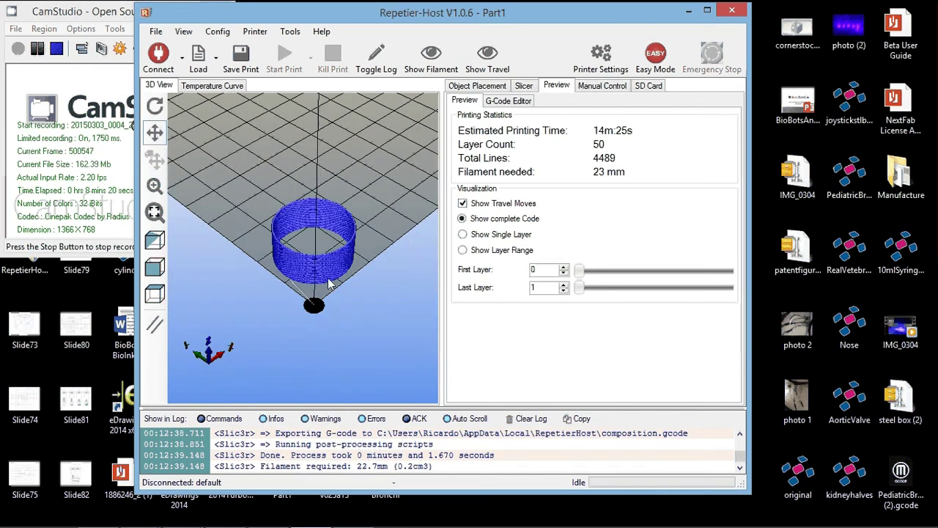
{"action": "scroll", "coordinate": [327, 278], "scroll_direction": "up", "scroll_amount": 5}
{"action": "scroll", "coordinate": [327, 277], "scroll_direction": "down", "scroll_amount": 4}
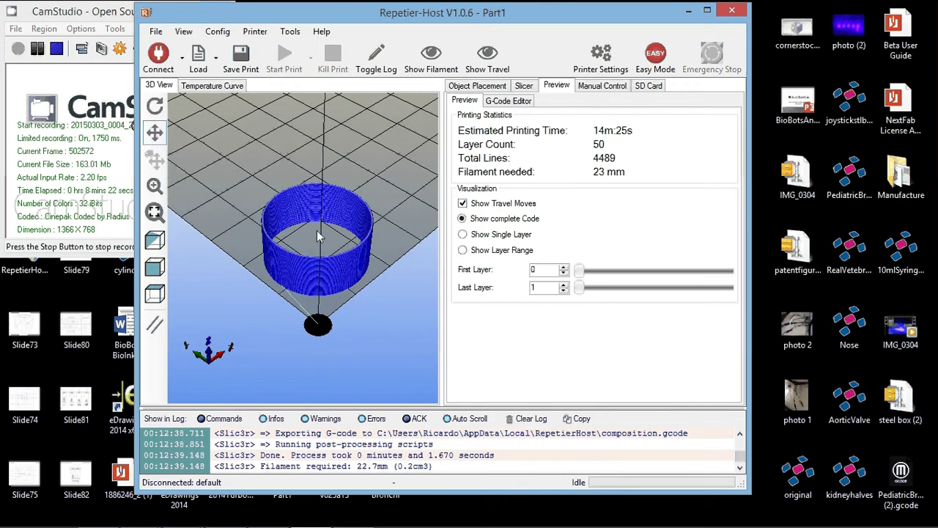
{"action": "scroll", "coordinate": [316, 230], "scroll_direction": "up", "scroll_amount": 5}
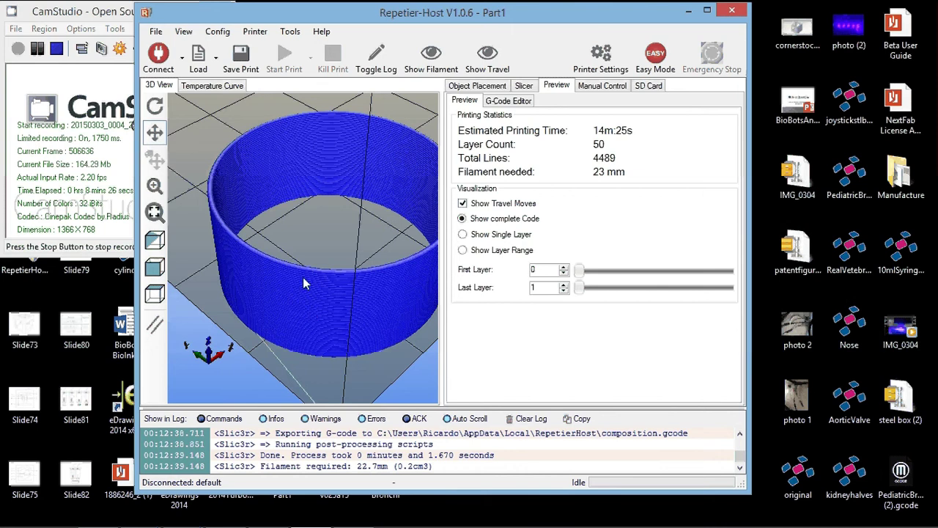
{"action": "scroll", "coordinate": [306, 284], "scroll_direction": "down", "scroll_amount": 5}
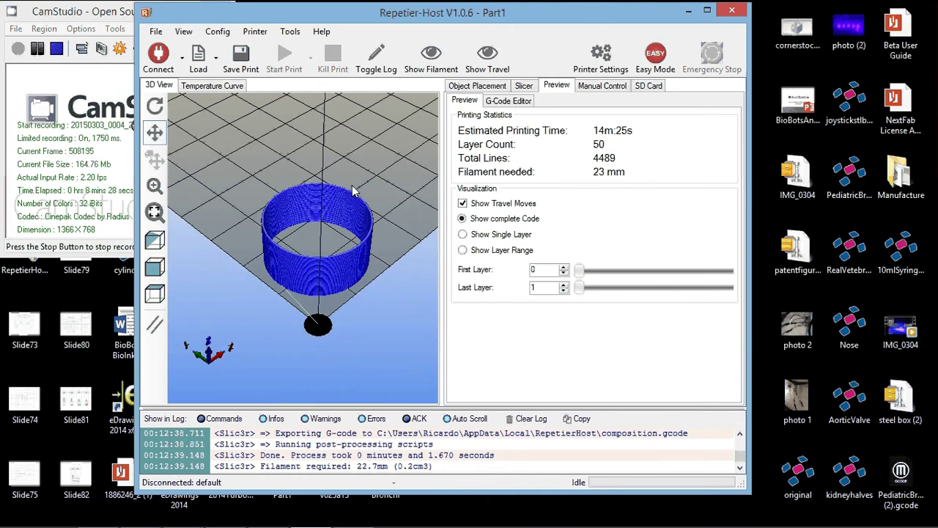